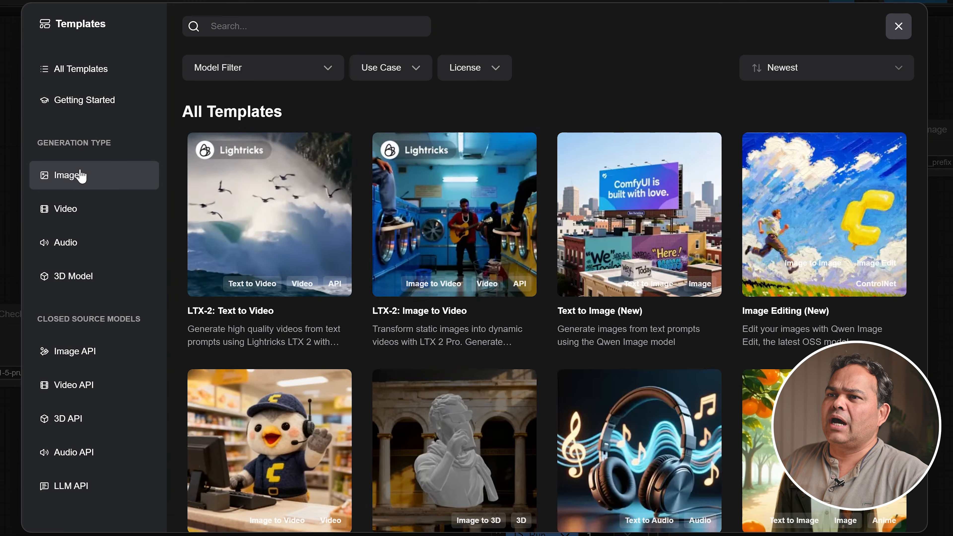
# Browse the Image, Video, Audio and 3D Model template categories, ending on the list of all templates
pyautogui.click(191, 253)
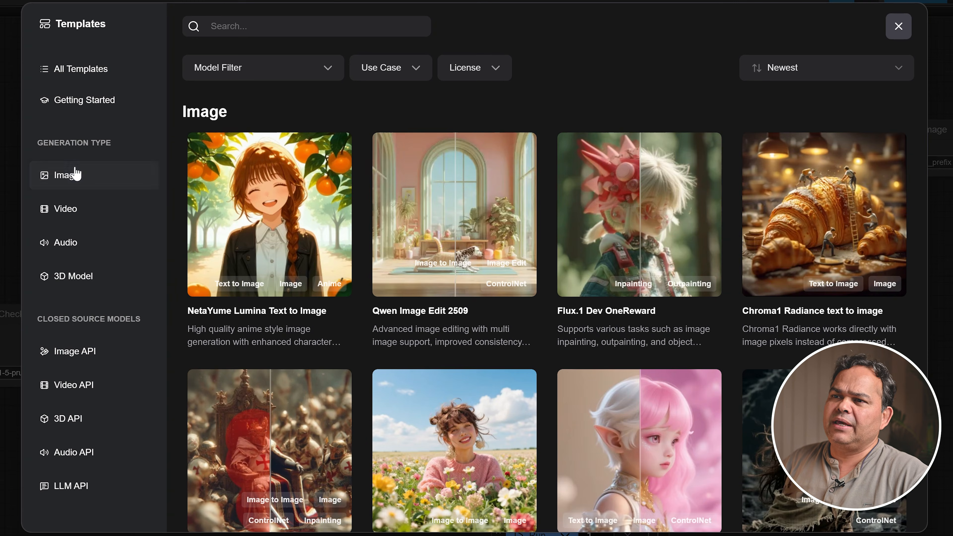
pyautogui.click(73, 214)
pyautogui.click(61, 243)
pyautogui.click(57, 277)
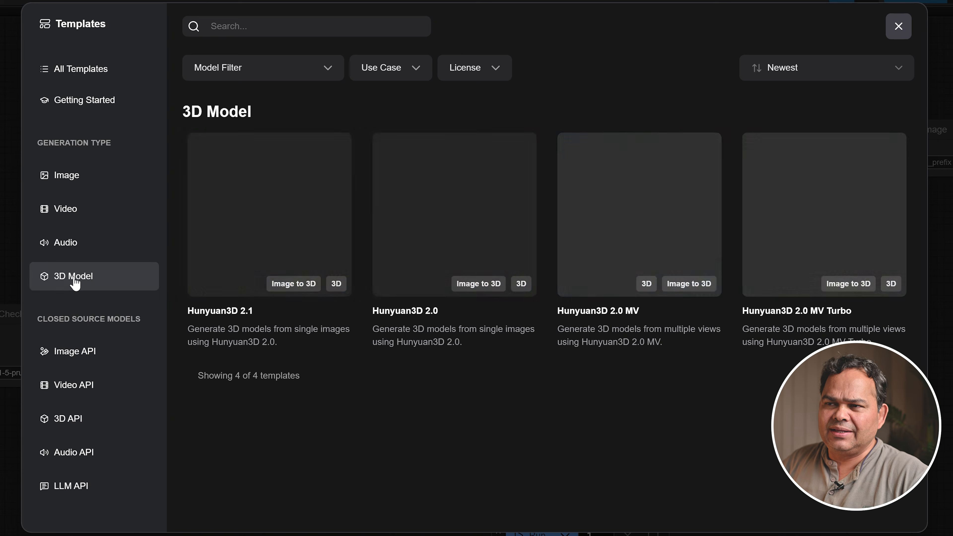
pyautogui.click(64, 175)
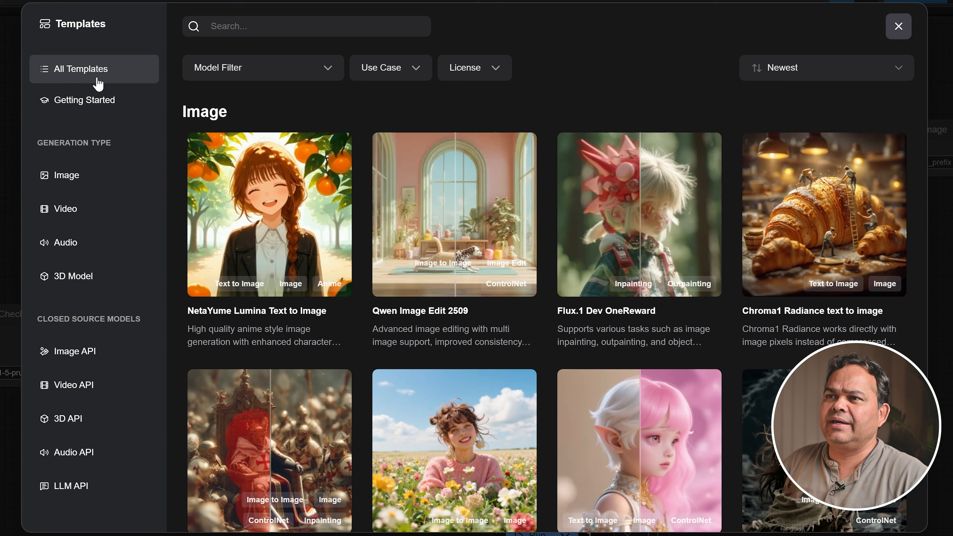
pyautogui.click(89, 77)
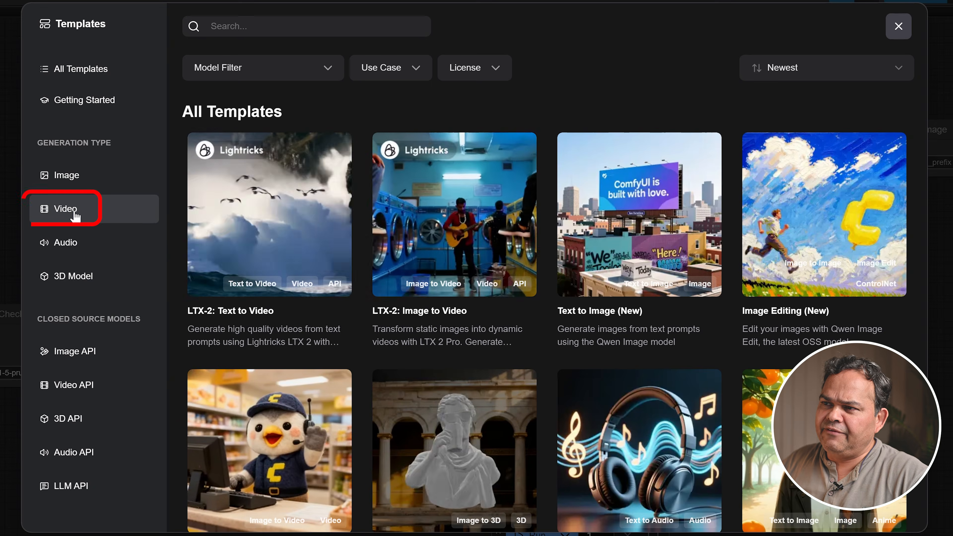
# Filter the video templates by the Wan2.2 model and load the Wan2.2 Animate character animation and replacement template
pyautogui.click(75, 214)
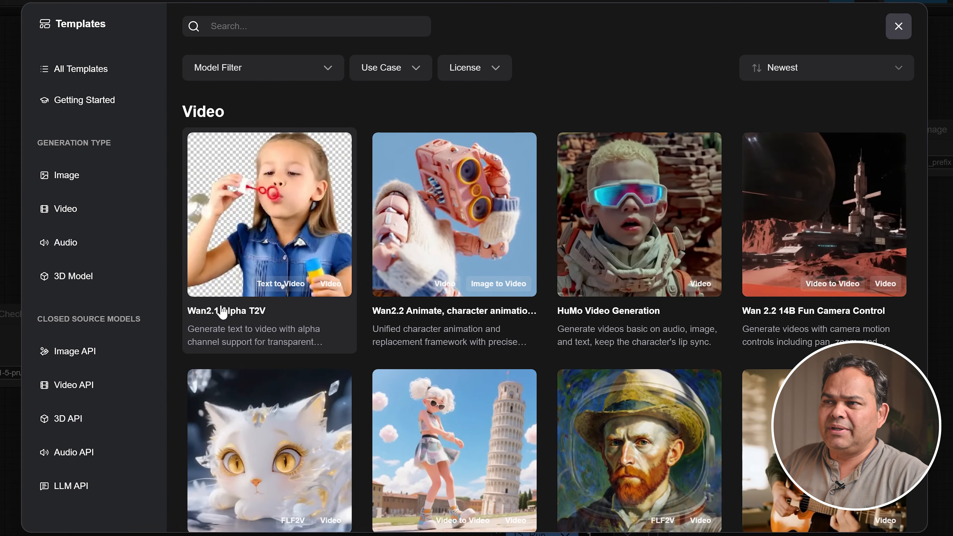
pyautogui.click(313, 76)
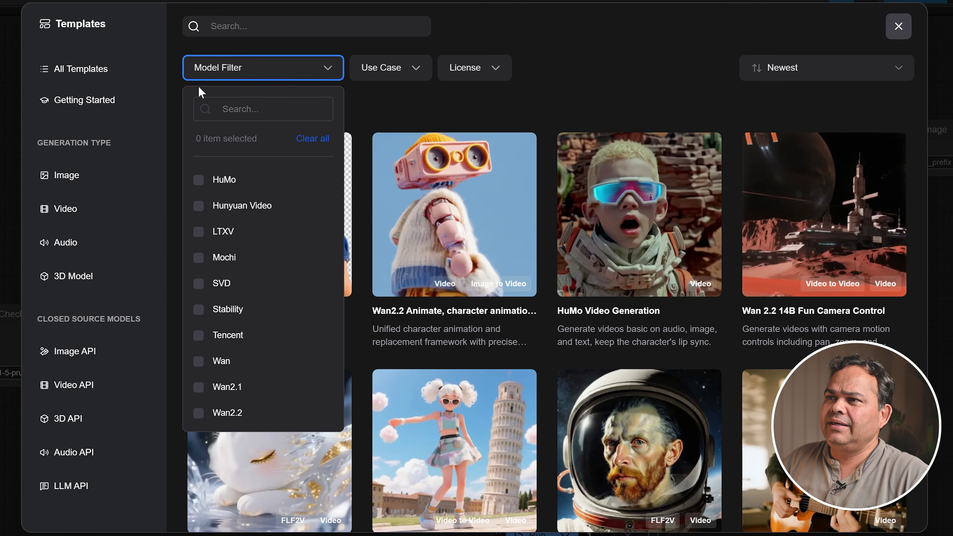
pyautogui.click(246, 112)
pyautogui.write('wan')
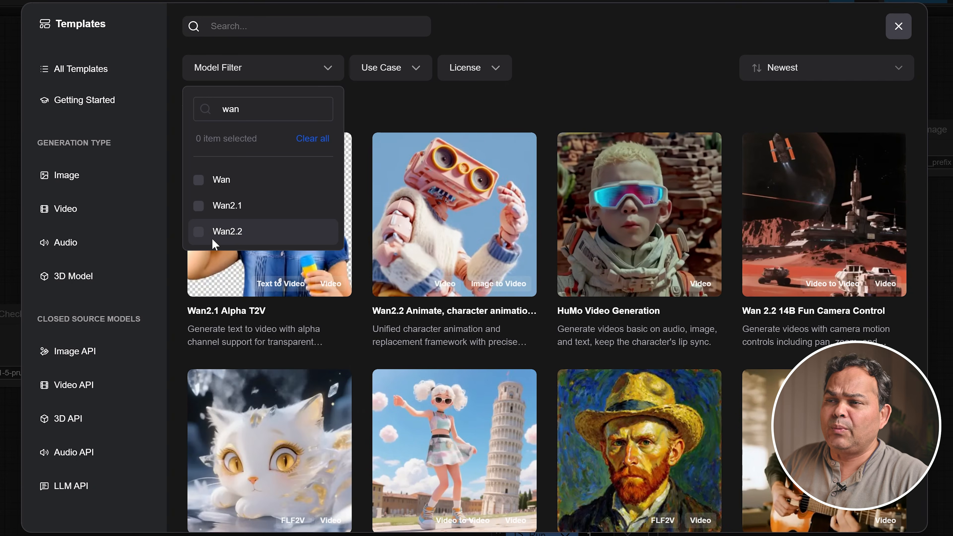
pyautogui.click(199, 232)
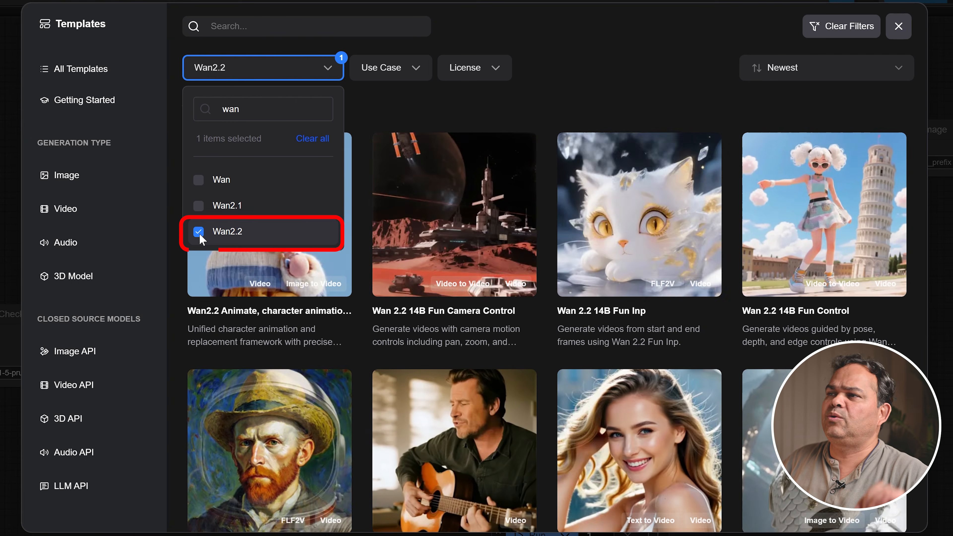
pyautogui.click(600, 71)
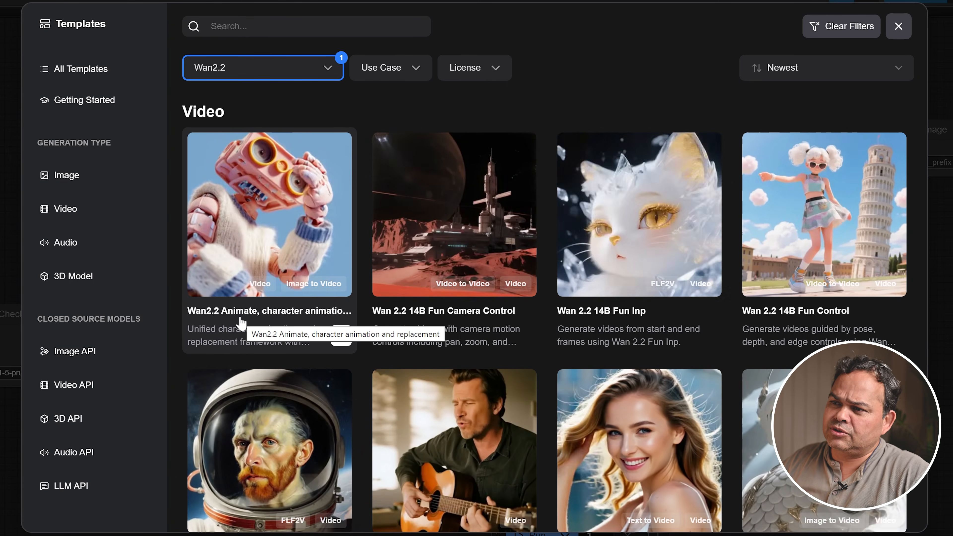
pyautogui.click(272, 207)
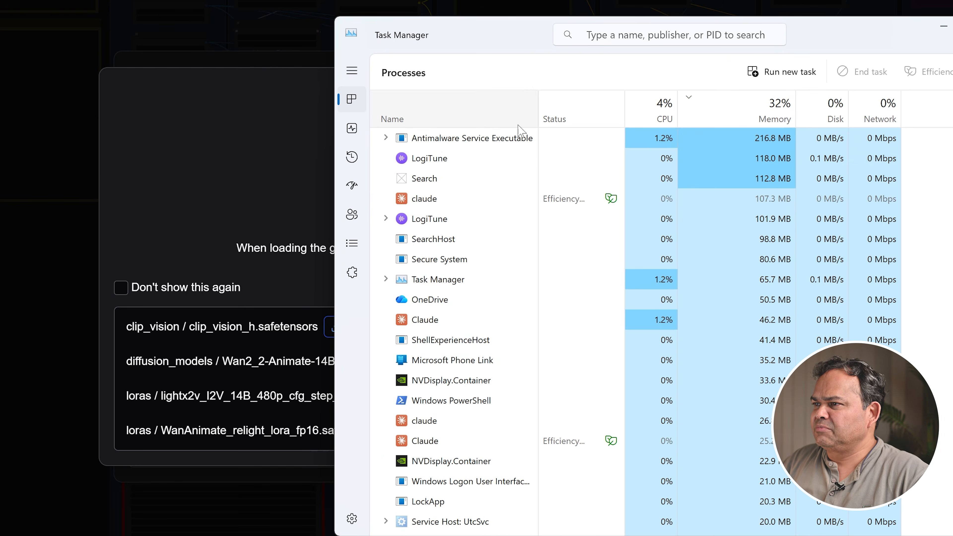
# Check the NVIDIA GPU's dedicated memory and the system memory in Task Manager's performance view
pyautogui.click(357, 131)
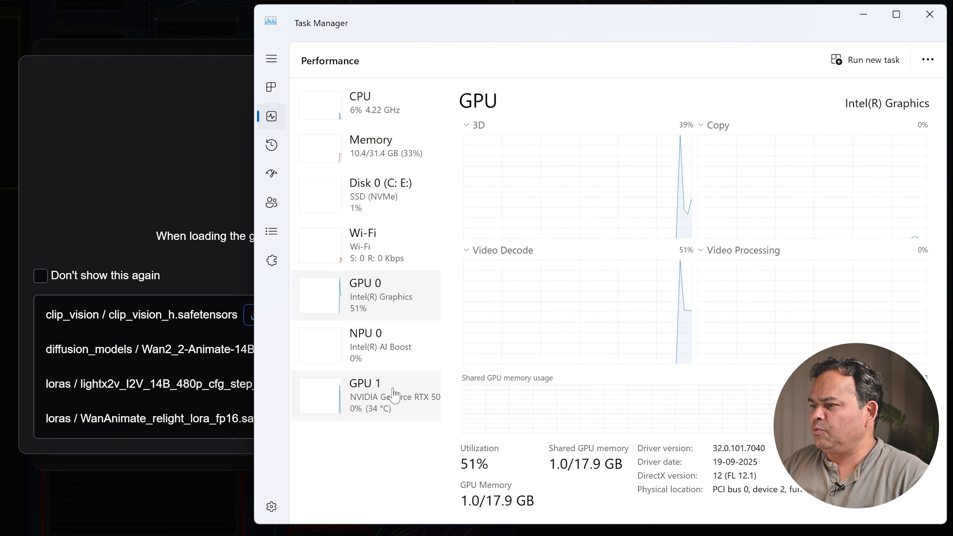
pyautogui.click(473, 405)
pyautogui.moveTo(645, 27); pyautogui.dragTo(480, 31)
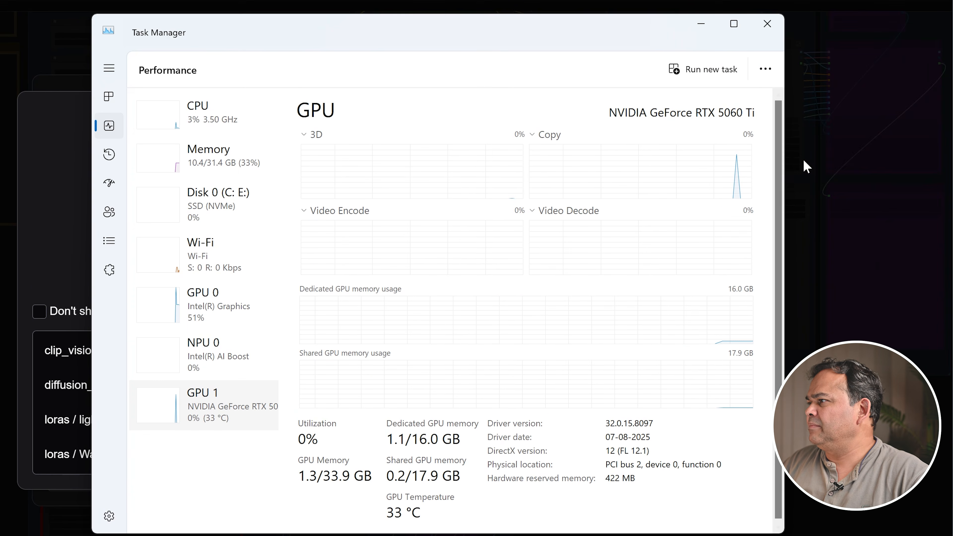
pyautogui.moveTo(785, 170); pyautogui.dragTo(870, 171)
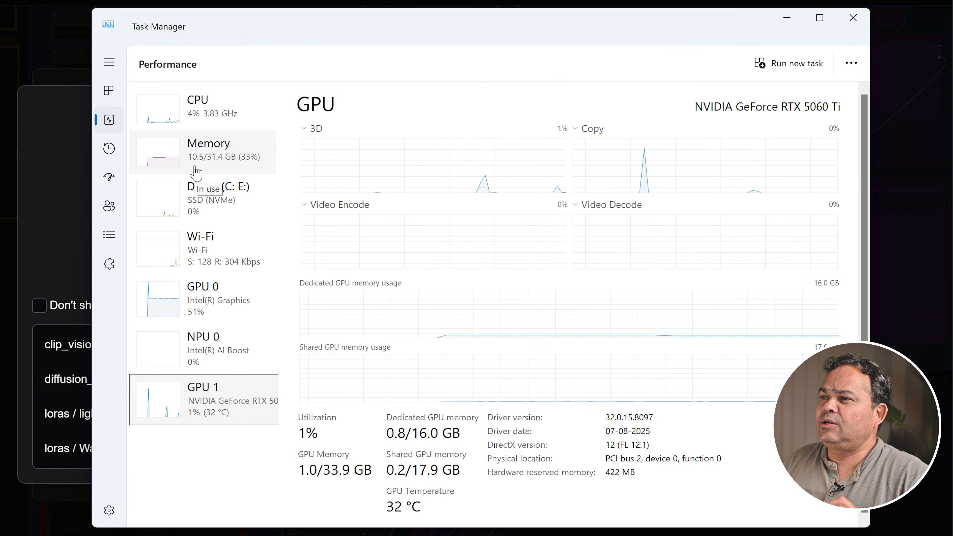
pyautogui.click(198, 173)
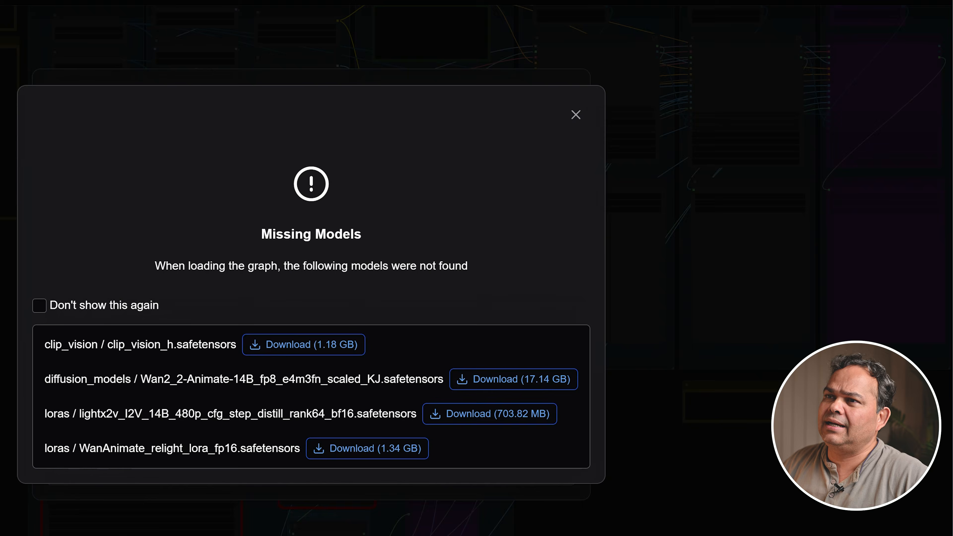
# Dismiss the missing models and missing nodes notices, and close the Wan2.2 Animate workflow
pyautogui.click(576, 115)
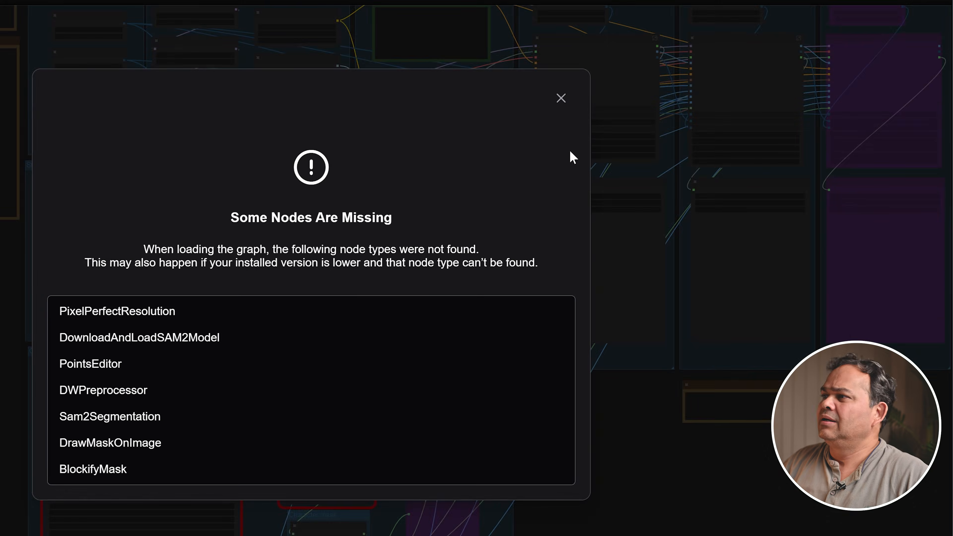
pyautogui.click(562, 98)
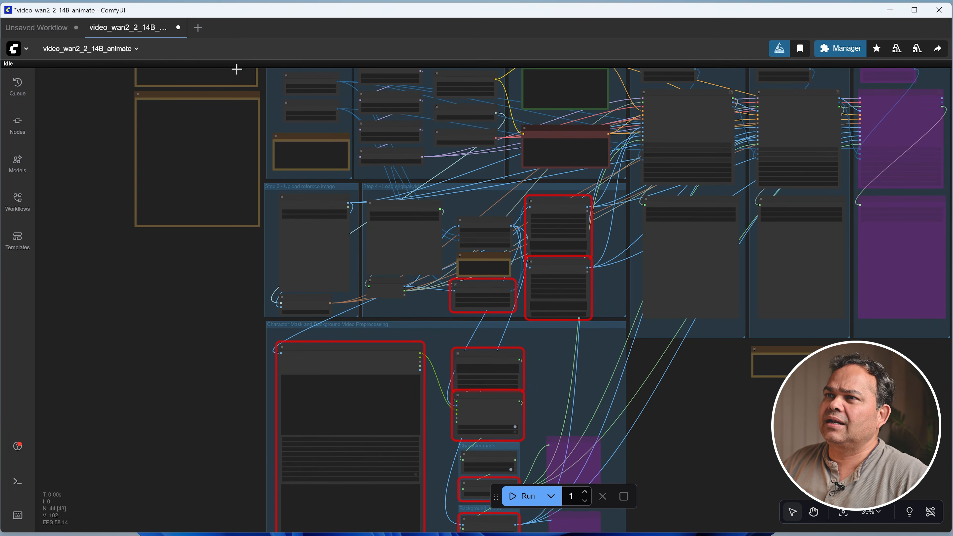
pyautogui.click(179, 28)
# Filter the workflow templates by the Wan2.2 model and load the Image to Video (New) template
pyautogui.click(30, 252)
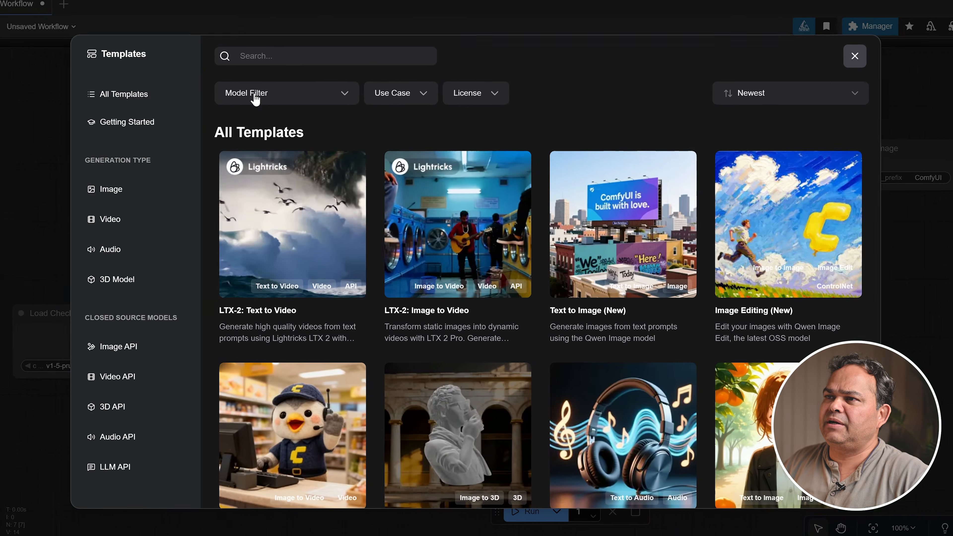
pyautogui.click(242, 109)
pyautogui.write('wan')
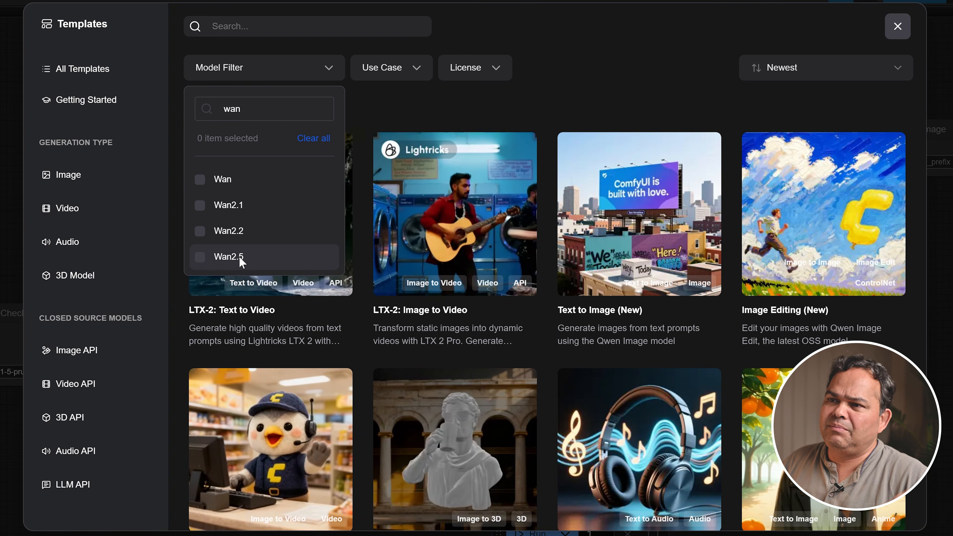
pyautogui.click(200, 230)
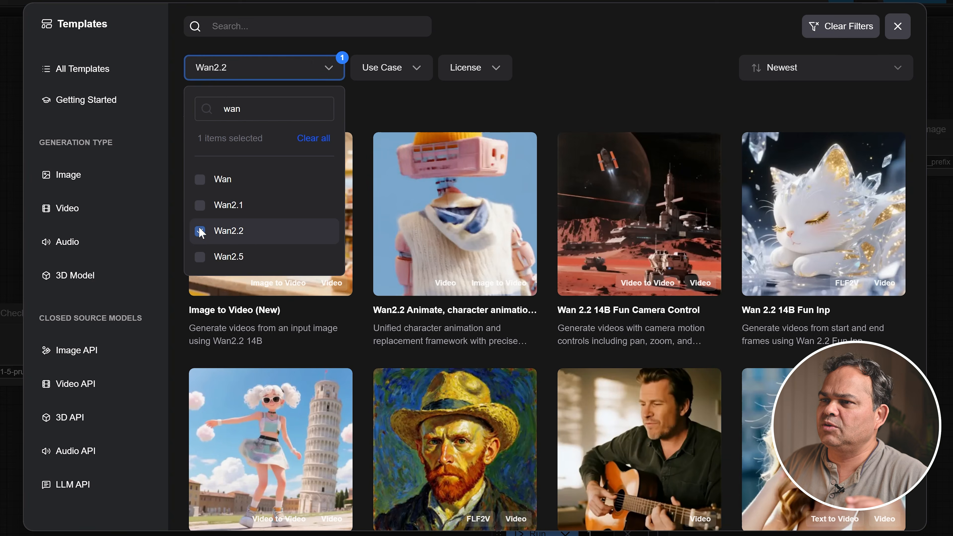
pyautogui.click(606, 44)
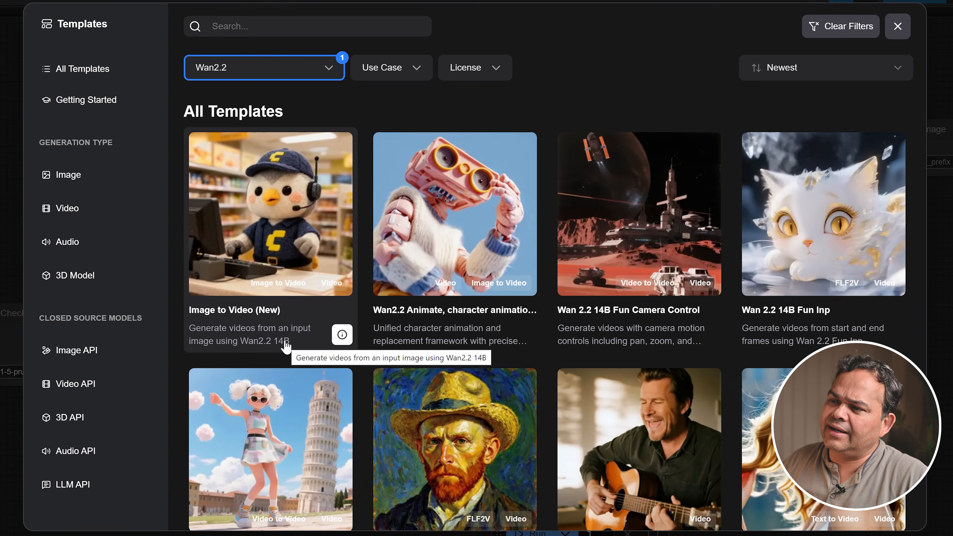
pyautogui.click(256, 220)
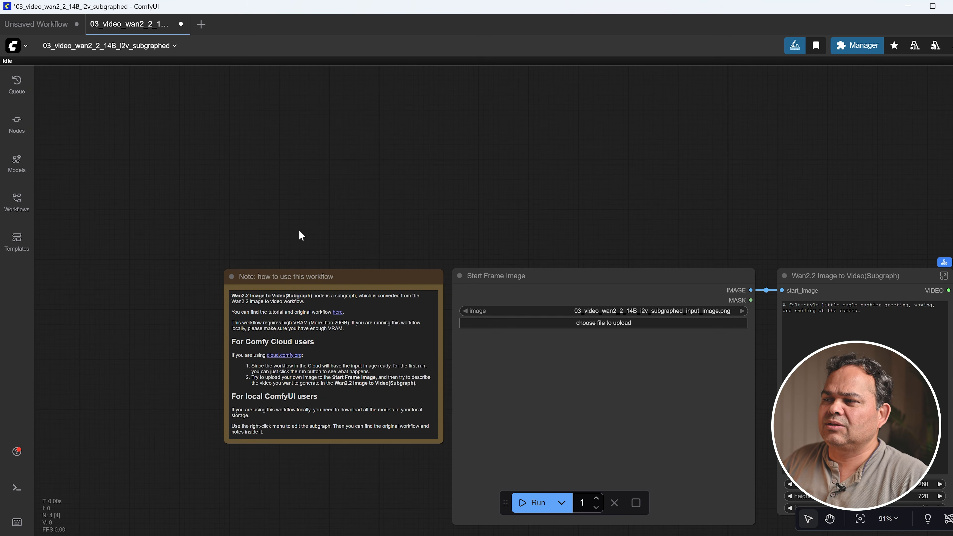
# Move the usage note and the Start Frame Image node farther from the Wan2.2 Image to Video subgraph
pyautogui.moveTo(561, 155); pyautogui.dragTo(598, 117)
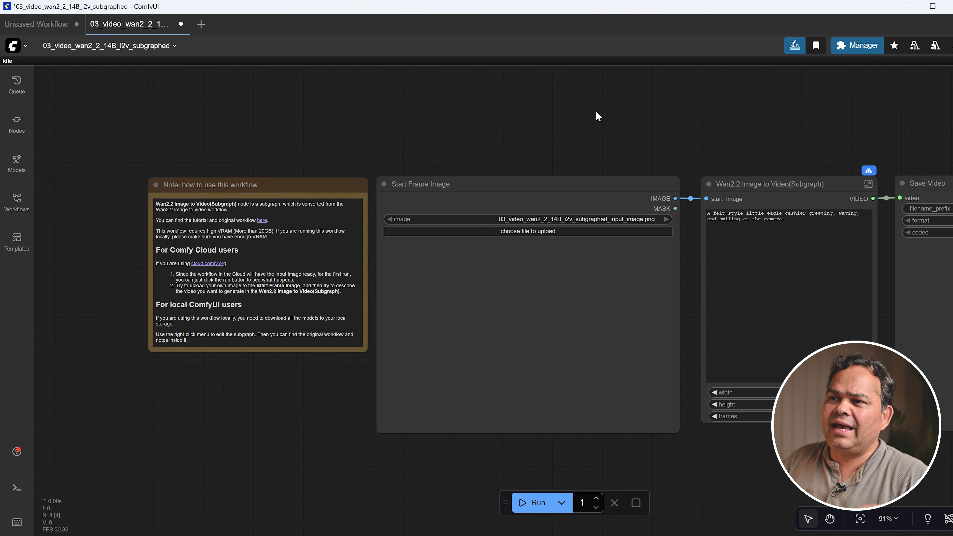
pyautogui.moveTo(286, 187); pyautogui.dragTo(224, 200)
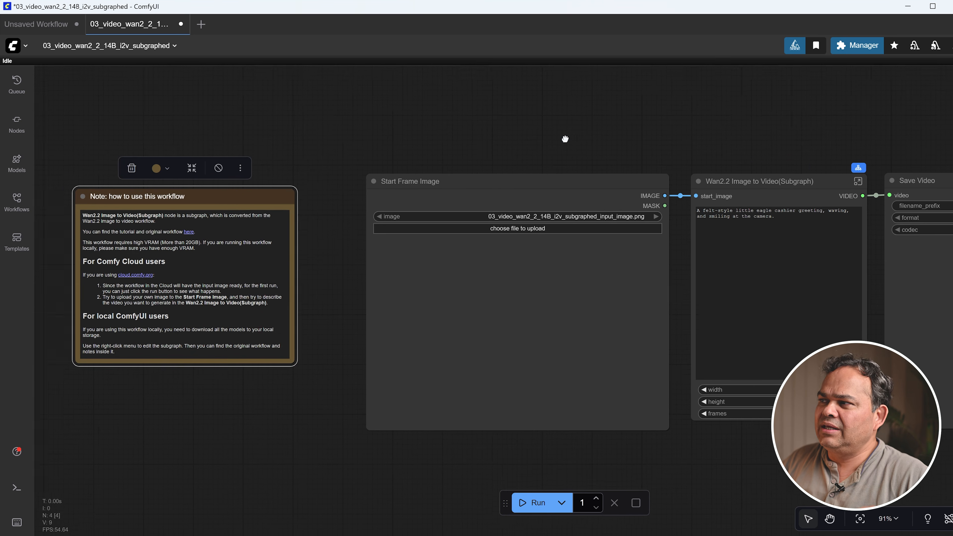
pyautogui.moveTo(564, 141); pyautogui.dragTo(393, 114)
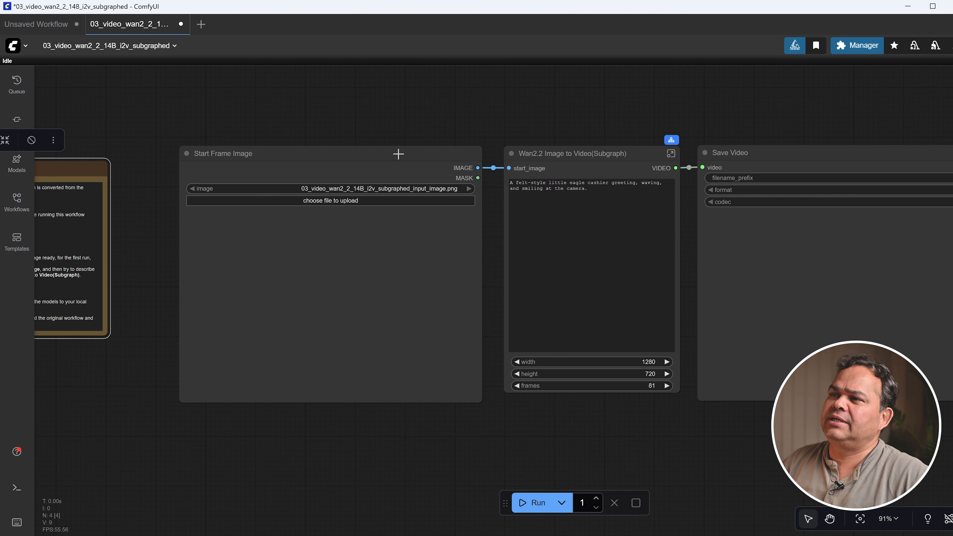
pyautogui.moveTo(403, 152); pyautogui.dragTo(382, 180)
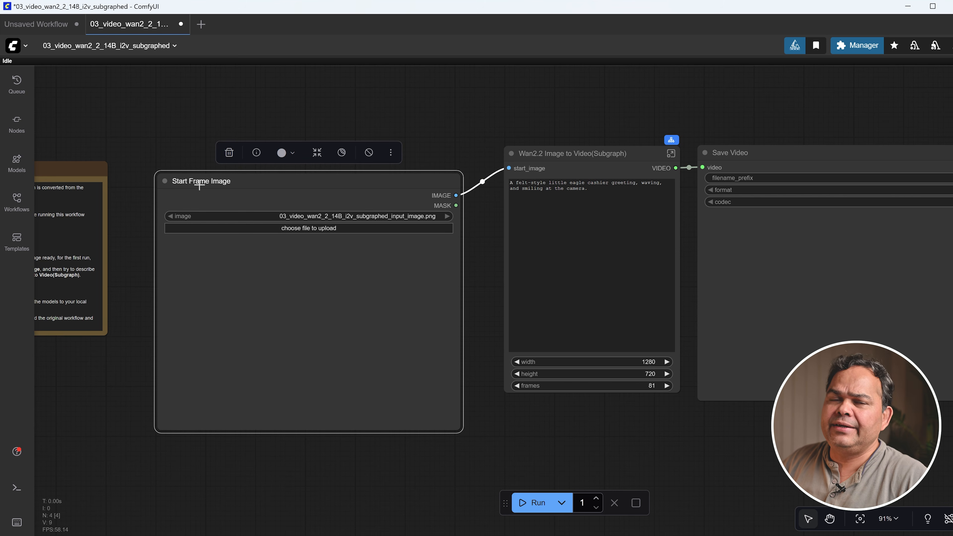
# Upload the desktop image ComfyUI_00017_ to the Start Frame Image node
pyautogui.click(307, 229)
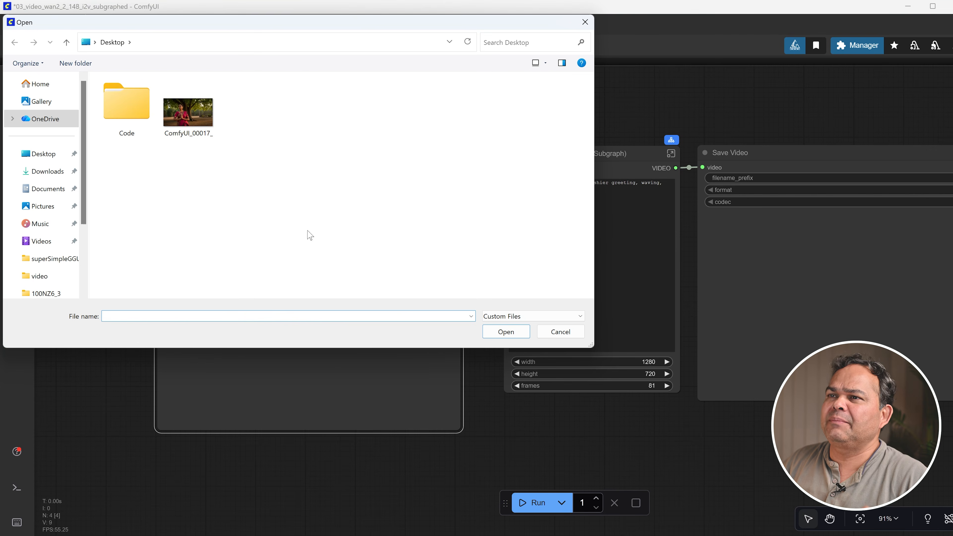
pyautogui.click(498, 327)
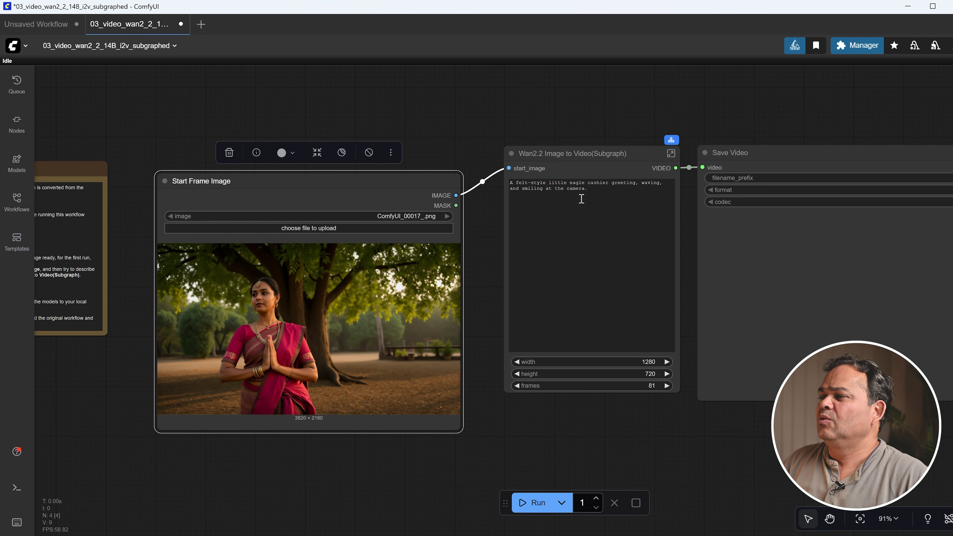
# Replace the Wan2.2 Image to Video prompt with "An indian women doing yoga under a banyan tree. cinematic, parallex."
pyautogui.moveTo(610, 198); pyautogui.dragTo(533, 188)
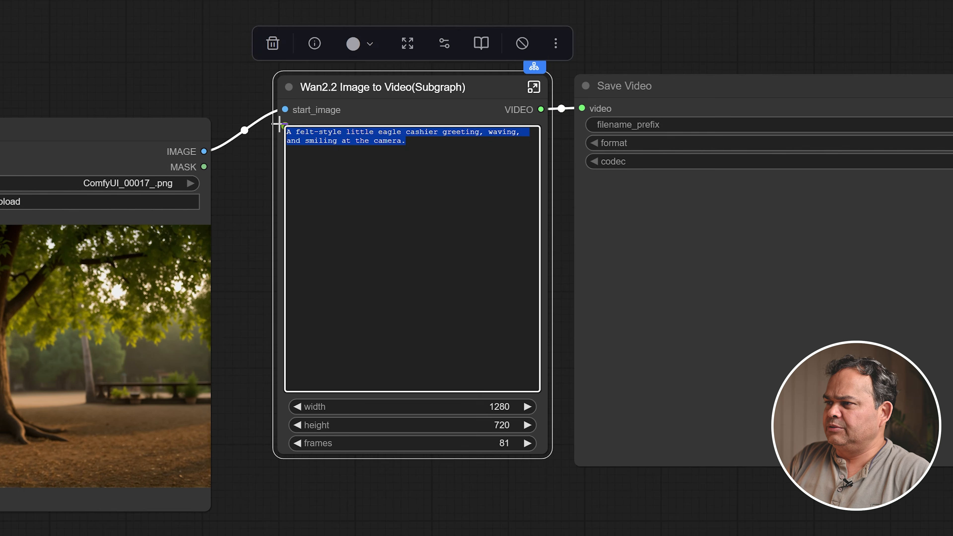
pyautogui.write('An')
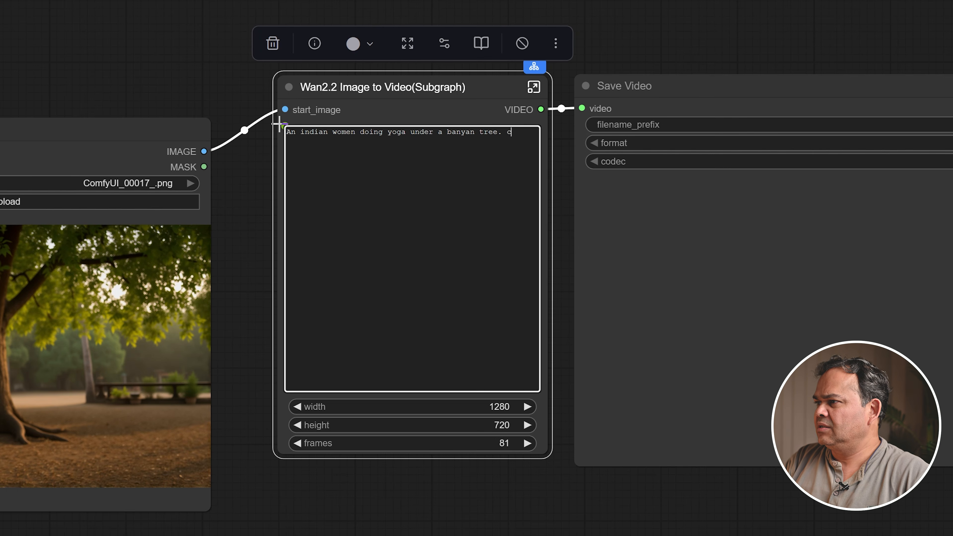
pyautogui.write('atic, parallex.')
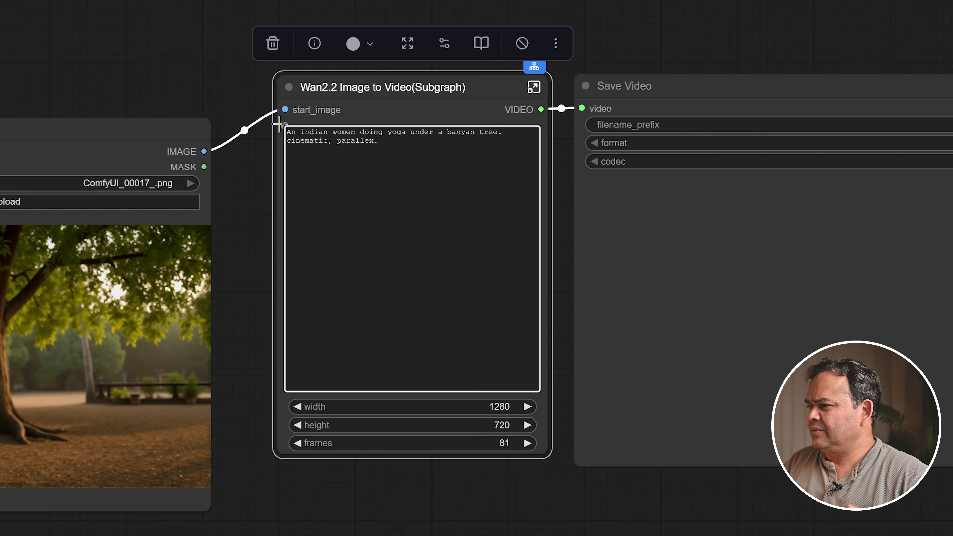
# Set the Wan2.2 Image to Video subgraph's width to 640 and enter a new height
pyautogui.moveTo(594, 532); pyautogui.dragTo(498, 445)
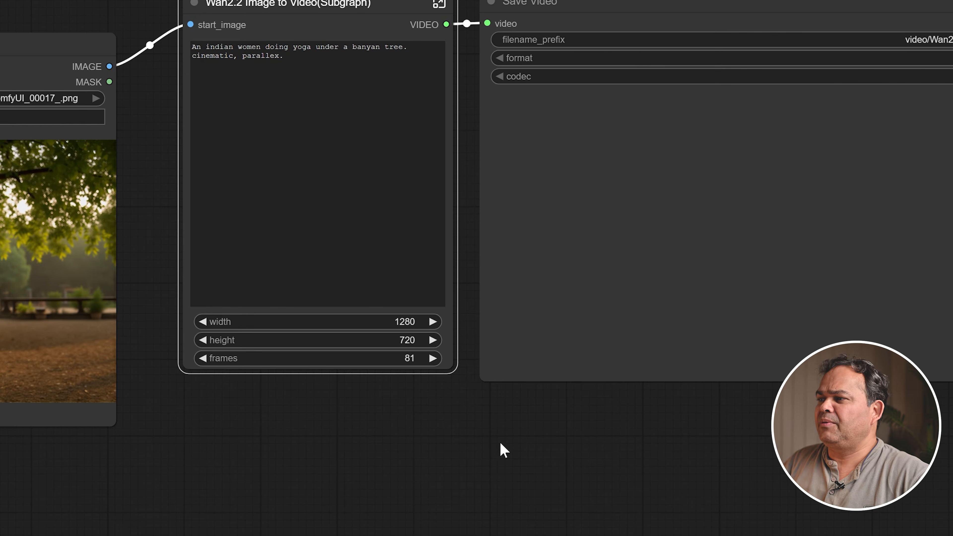
pyautogui.click(407, 322)
pyautogui.write('640')
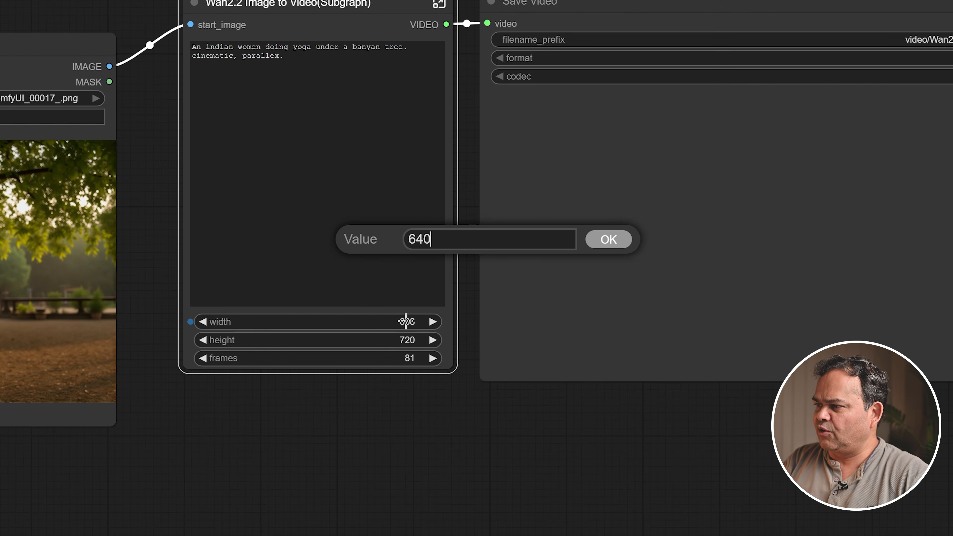
pyautogui.press('Return')
pyautogui.click(407, 340)
pyautogui.write('4')
pyautogui.press('Return')
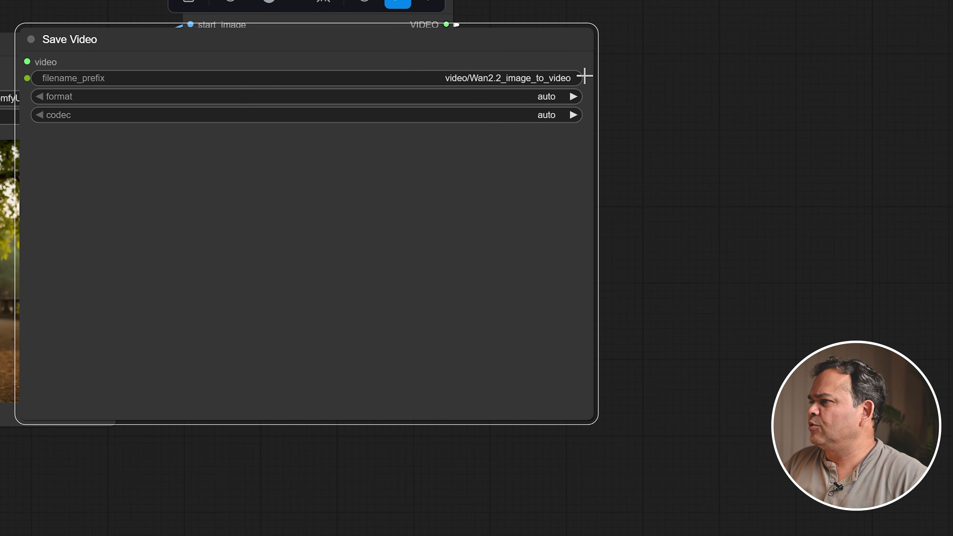
# Set the Save Video node's format to mp4 and its codec to h264
pyautogui.click(573, 96)
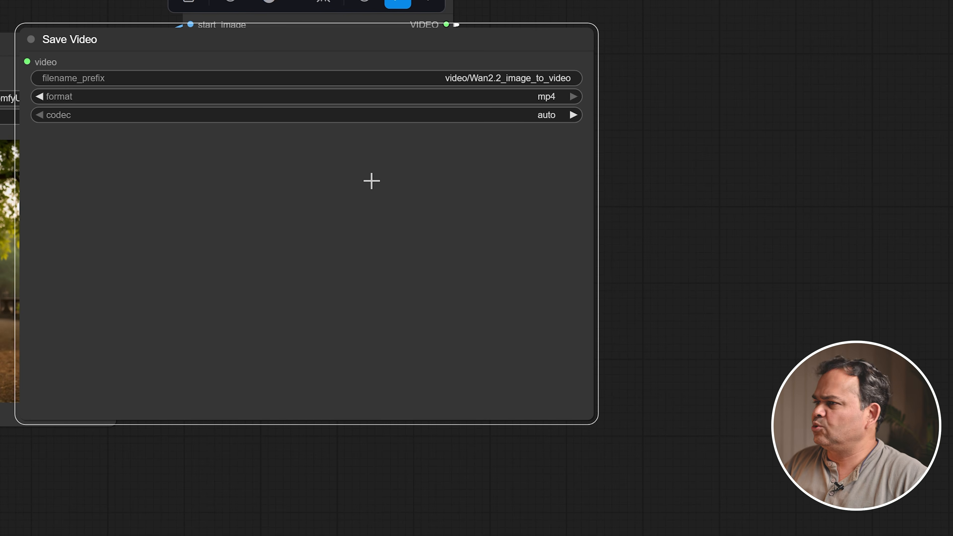
pyautogui.click(575, 115)
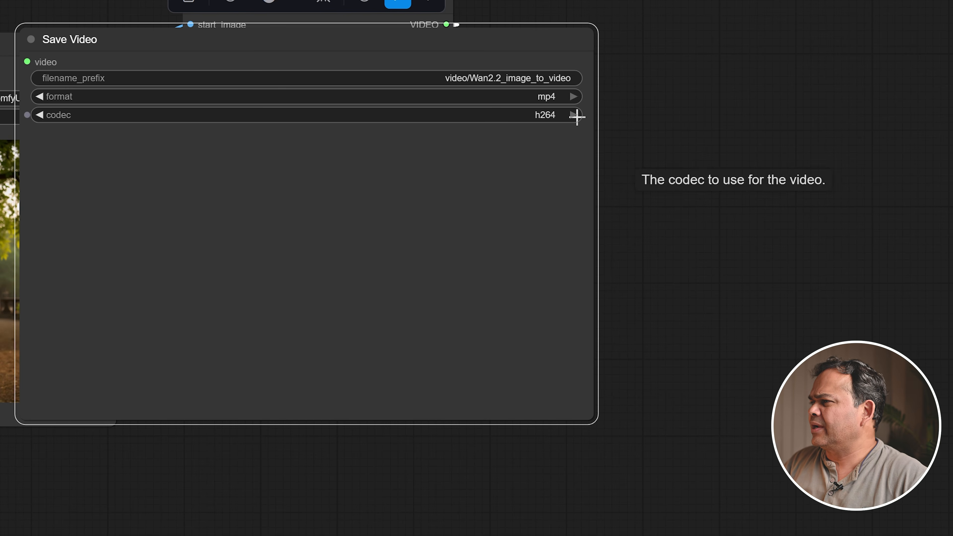
# Browse the Save Video node's codec options and check the task queue
pyautogui.click(42, 114)
pyautogui.click(575, 115)
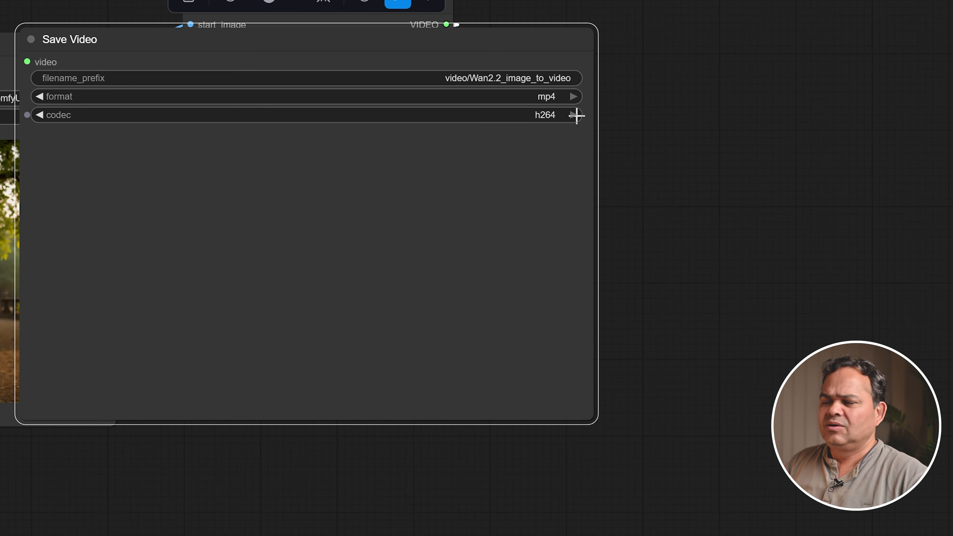
pyautogui.moveTo(44, 535); pyautogui.dragTo(142, 533)
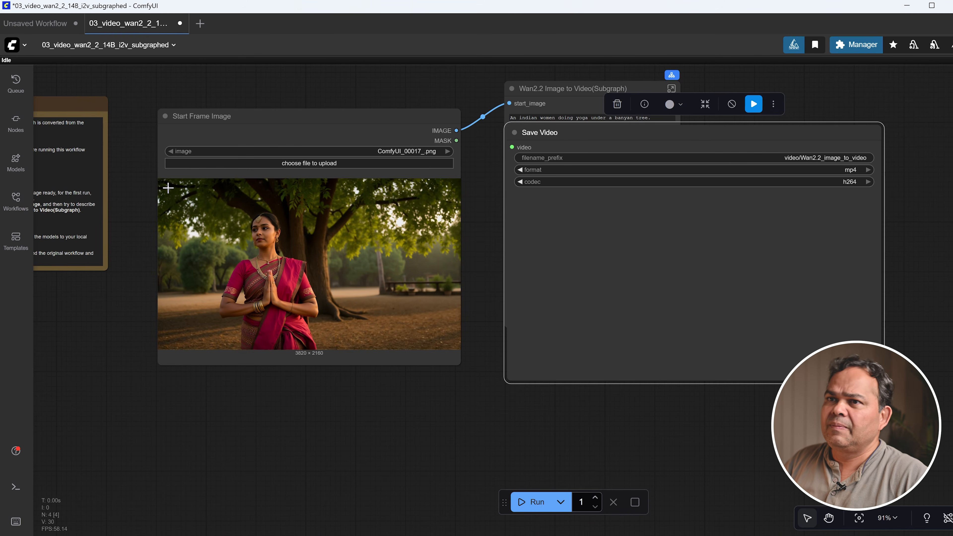
pyautogui.click(16, 81)
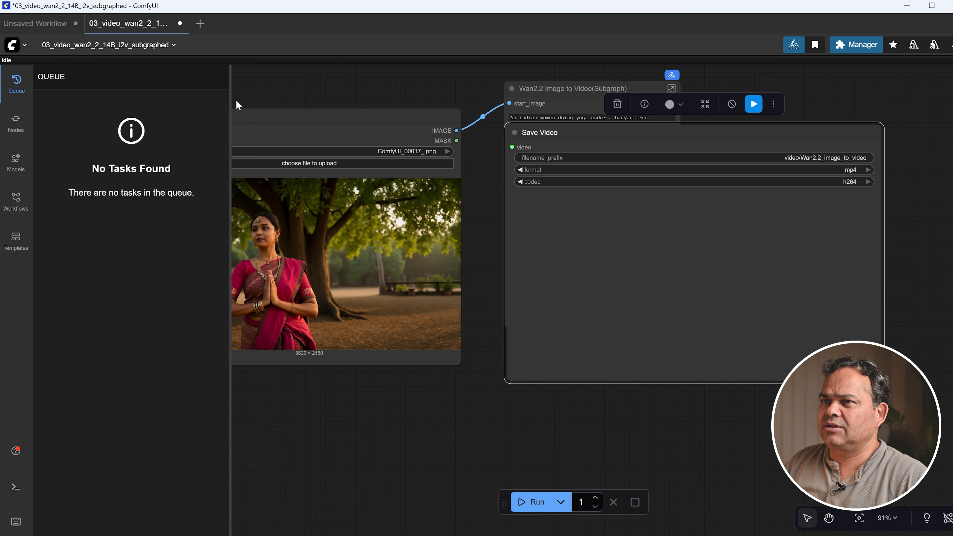
pyautogui.click(16, 82)
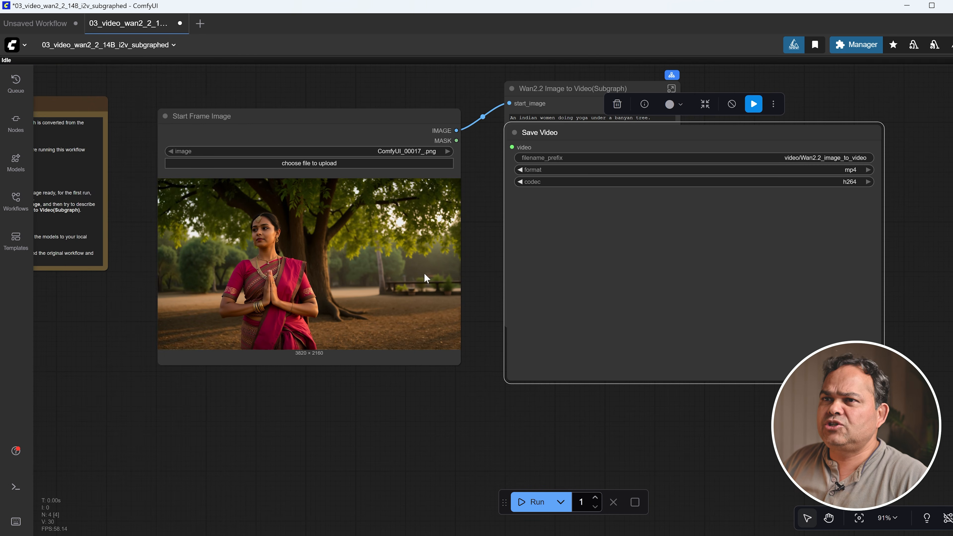
# Filter the templates by the Wan2.2 model and open the Wan 2.2 14B Text to Video template
pyautogui.click(24, 235)
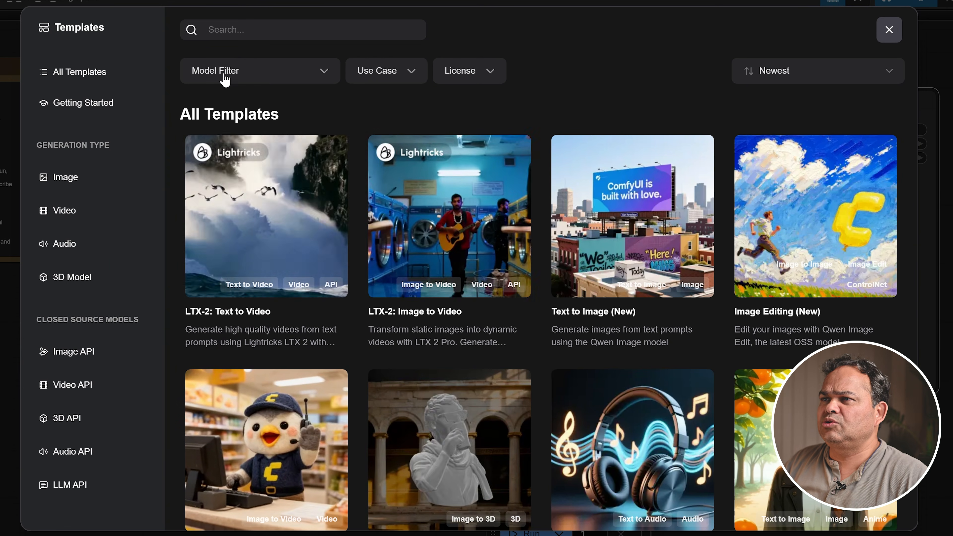
pyautogui.click(259, 74)
pyautogui.click(248, 109)
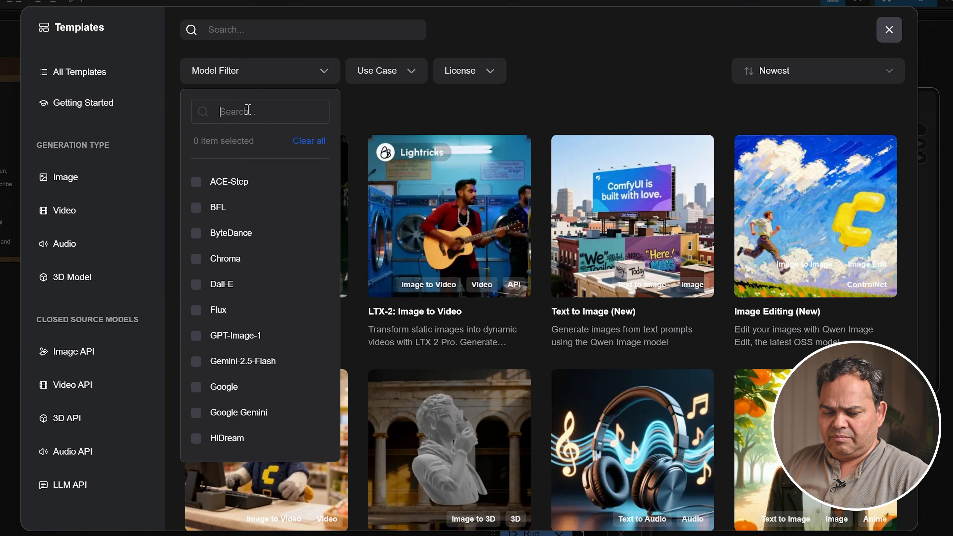
pyautogui.write('wan')
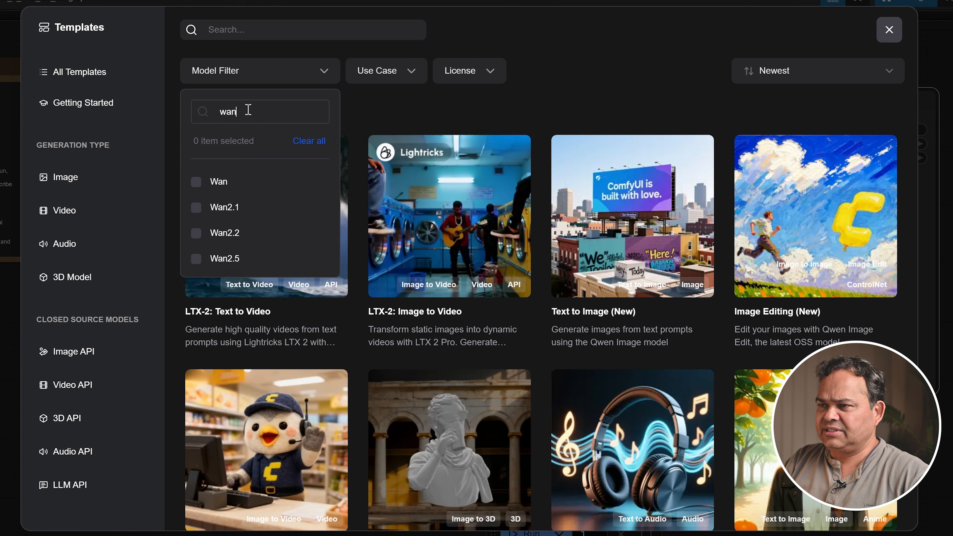
pyautogui.click(196, 234)
pyautogui.click(563, 74)
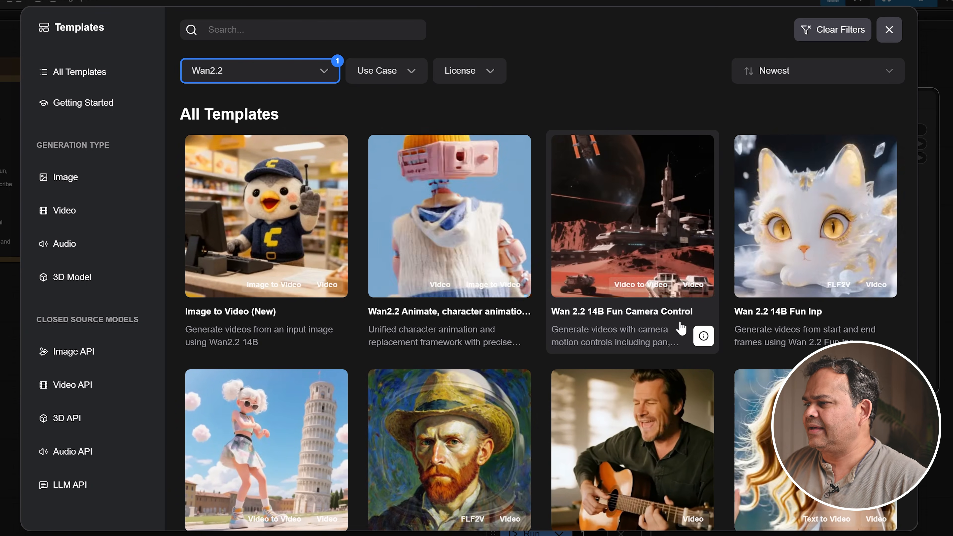
pyautogui.scroll(-5, 683, 336)
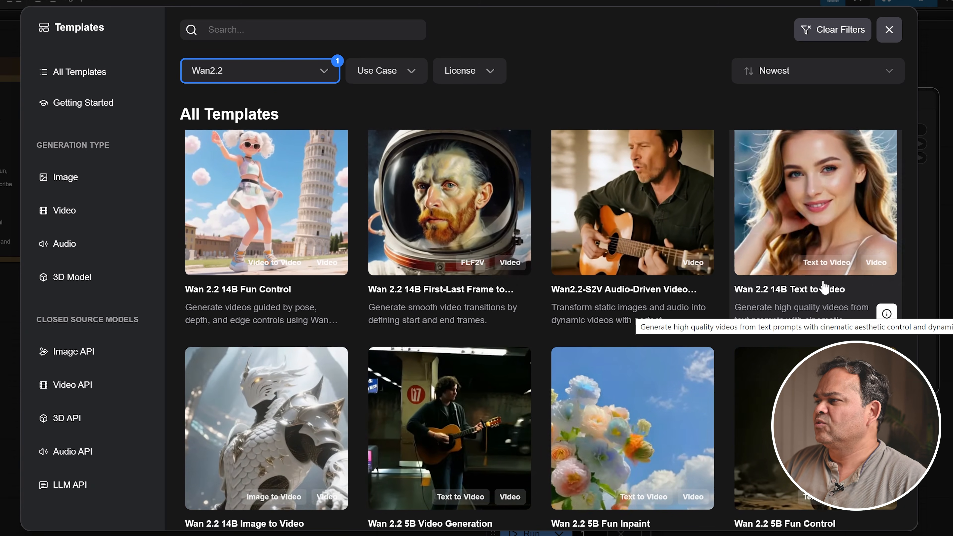
pyautogui.click(793, 203)
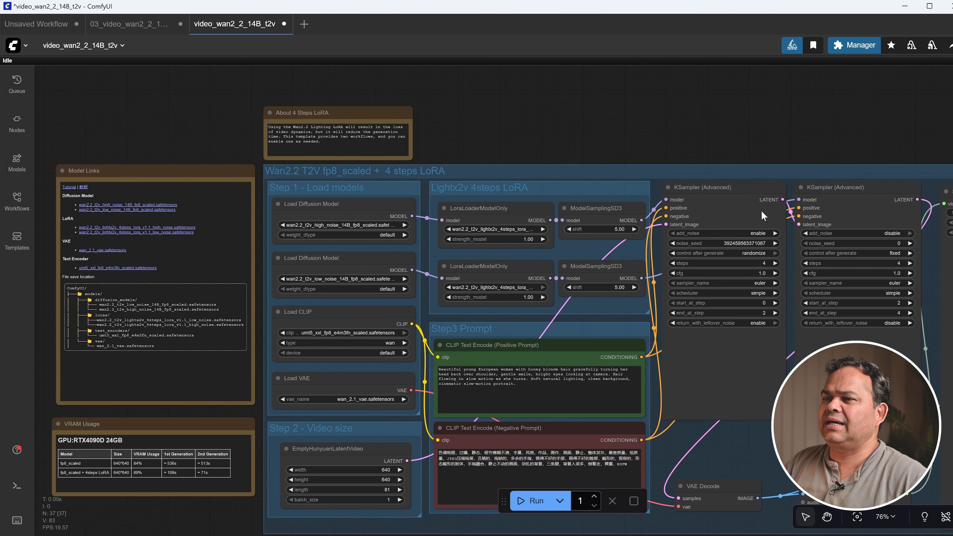
# Shift the Model Links and VRAM Usage notes slightly beside the Wan2.2 T2V group
pyautogui.moveTo(580, 150); pyautogui.dragTo(581, 84)
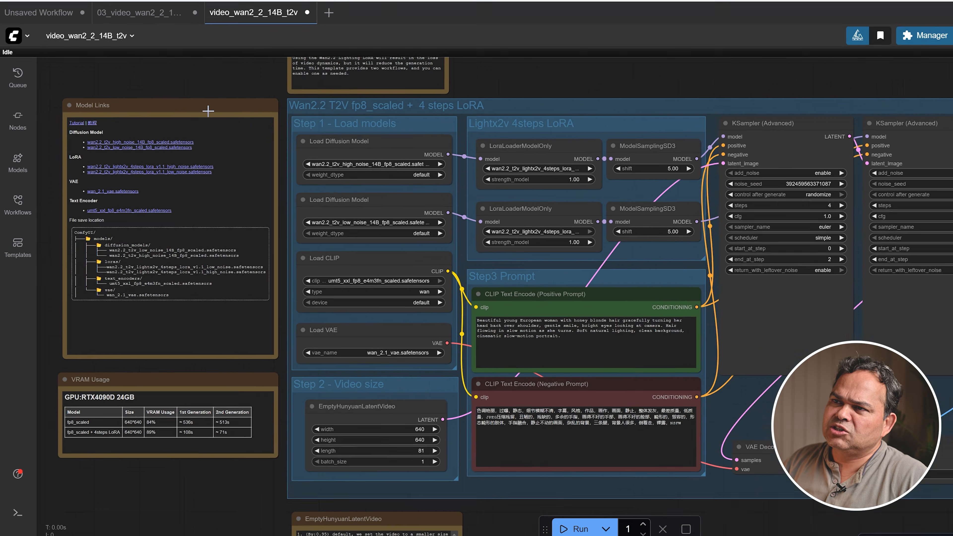
pyautogui.moveTo(192, 112)
pyautogui.mouseDown()
pyautogui.moveTo(138, 127)
pyautogui.moveTo(176, 113)
pyautogui.mouseUp()
pyautogui.moveTo(200, 426)
pyautogui.mouseDown()
pyautogui.moveTo(188, 432)
pyautogui.moveTo(200, 420)
pyautogui.mouseUp()
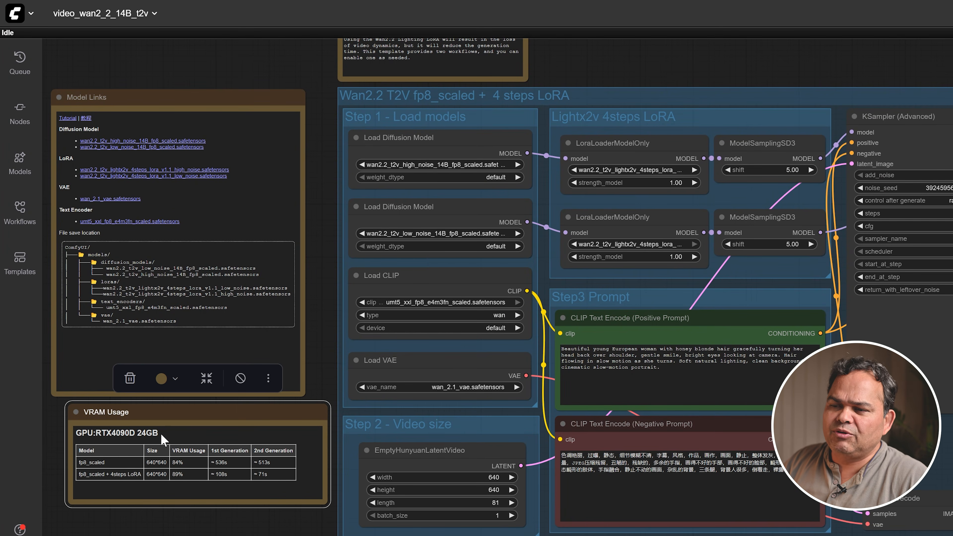
# Move the About 4 Steps LoRA note above the Model Links note and reposition the Wan2.2 T2V fp8_scaled group
pyautogui.moveTo(589, 68); pyautogui.dragTo(535, 150)
pyautogui.moveTo(425, 104); pyautogui.dragTo(213, 100)
pyautogui.click(609, 164)
pyautogui.moveTo(625, 185); pyautogui.dragTo(691, 99)
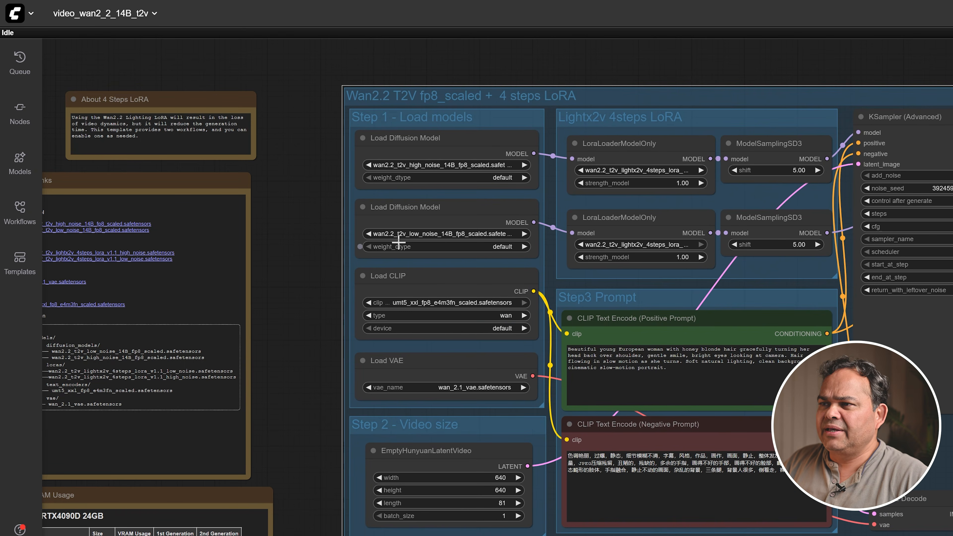
# Look through the diffusion_models and text_encoders folders in the model library for the files used by the Load Diffusion Model and Load CLIP nodes
pyautogui.scroll(7, 403, 215)
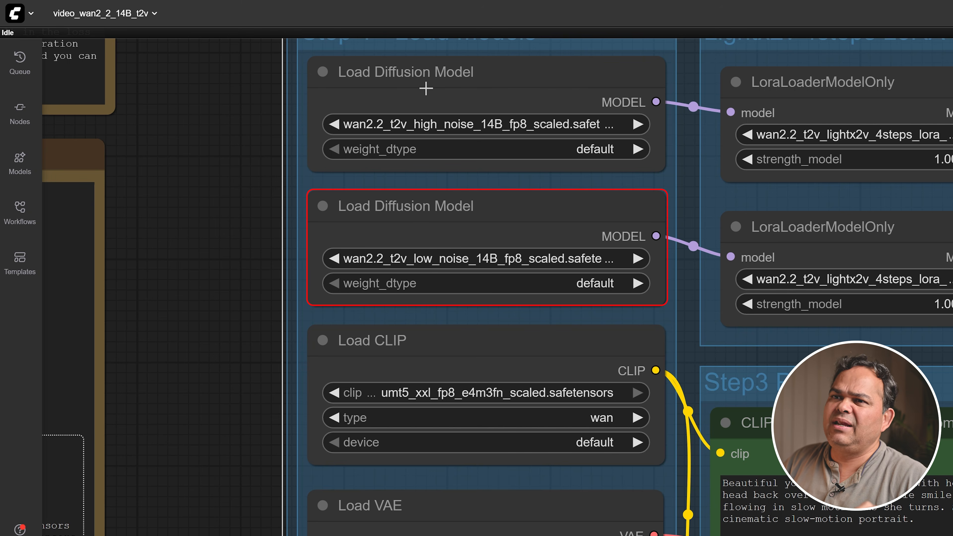
pyautogui.click(21, 172)
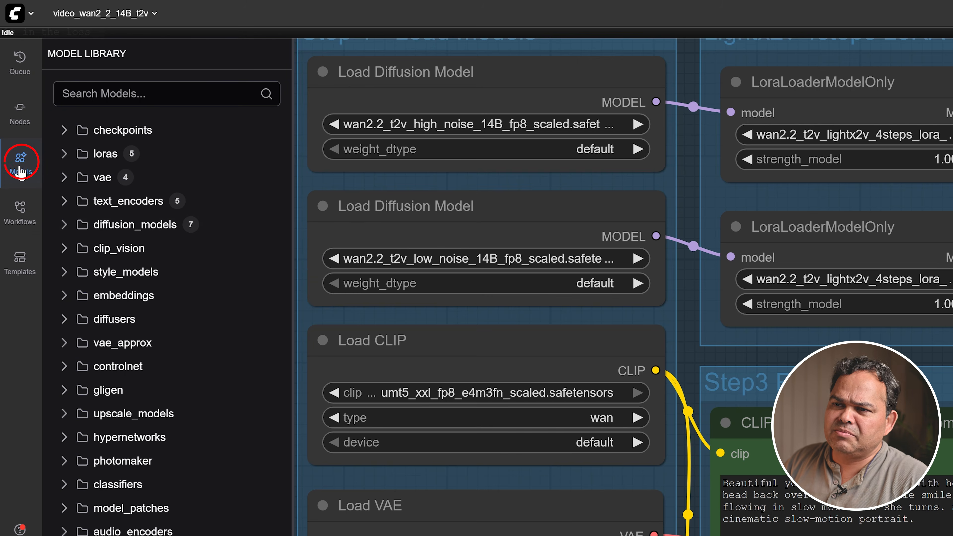
pyautogui.click(65, 225)
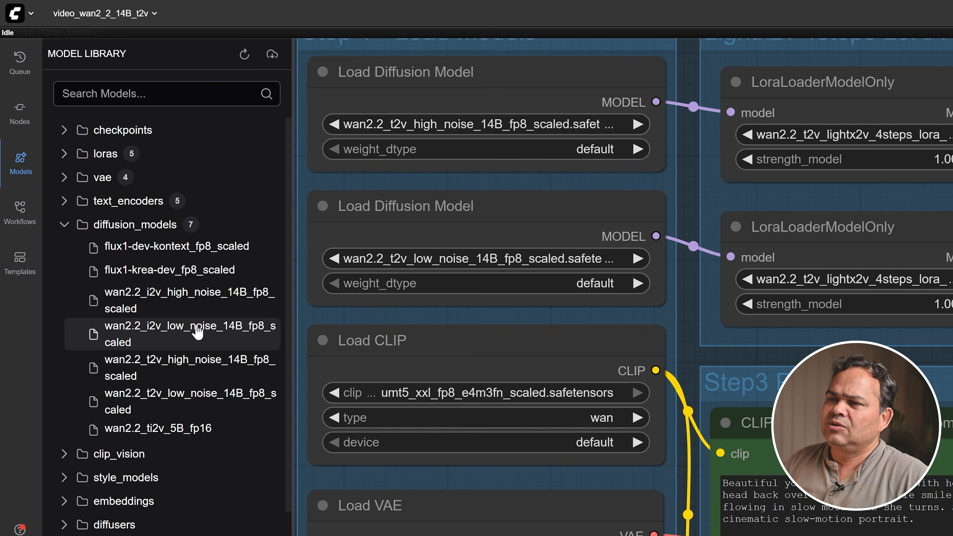
pyautogui.click(64, 224)
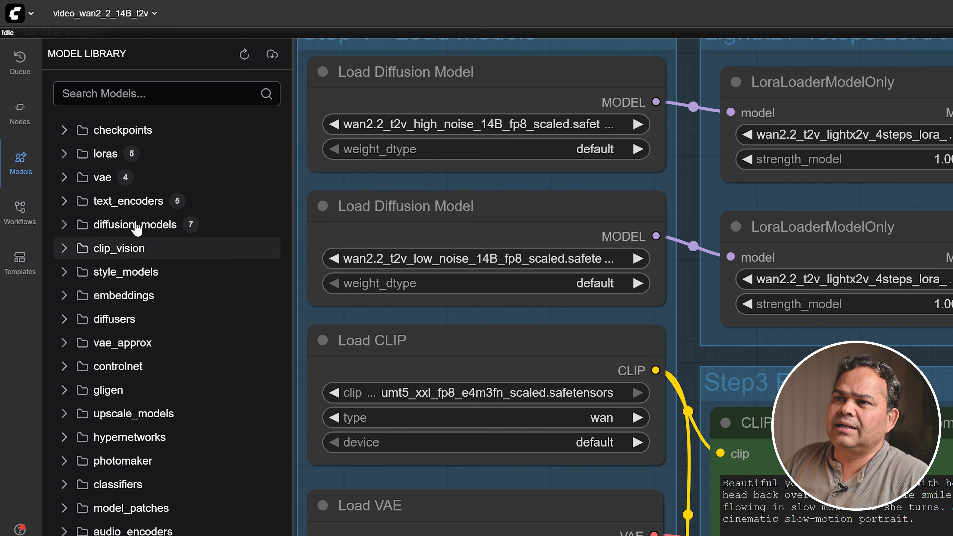
pyautogui.click(64, 202)
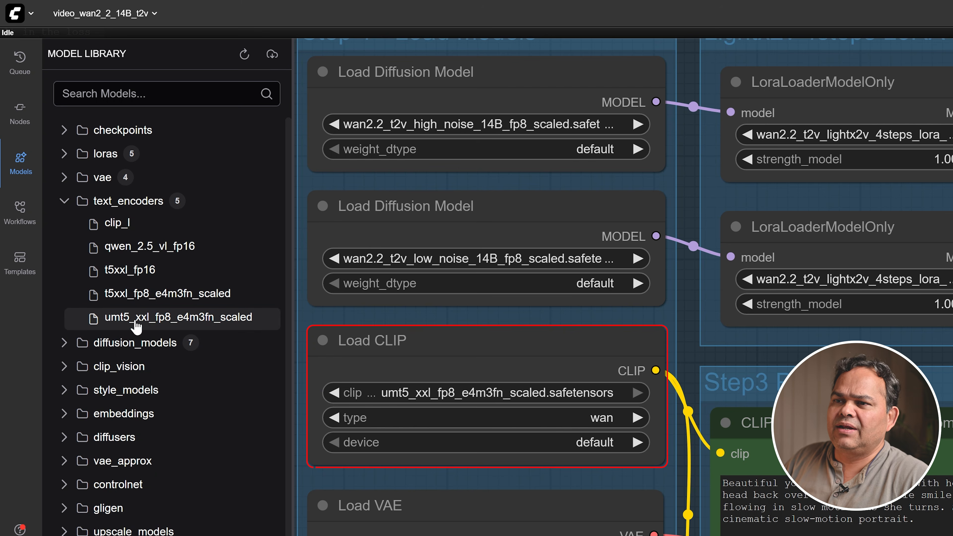
pyautogui.moveTo(482, 452); pyautogui.dragTo(484, 363)
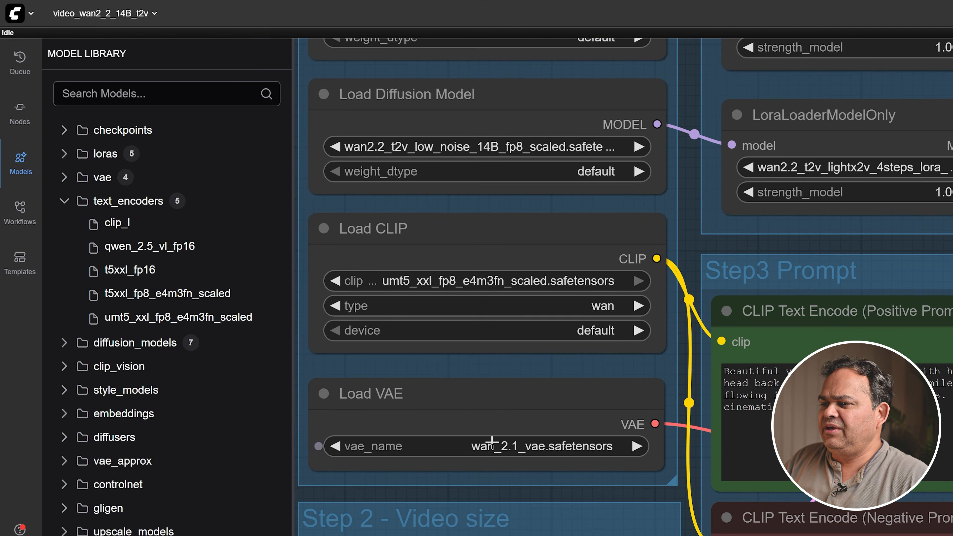
pyautogui.click(64, 201)
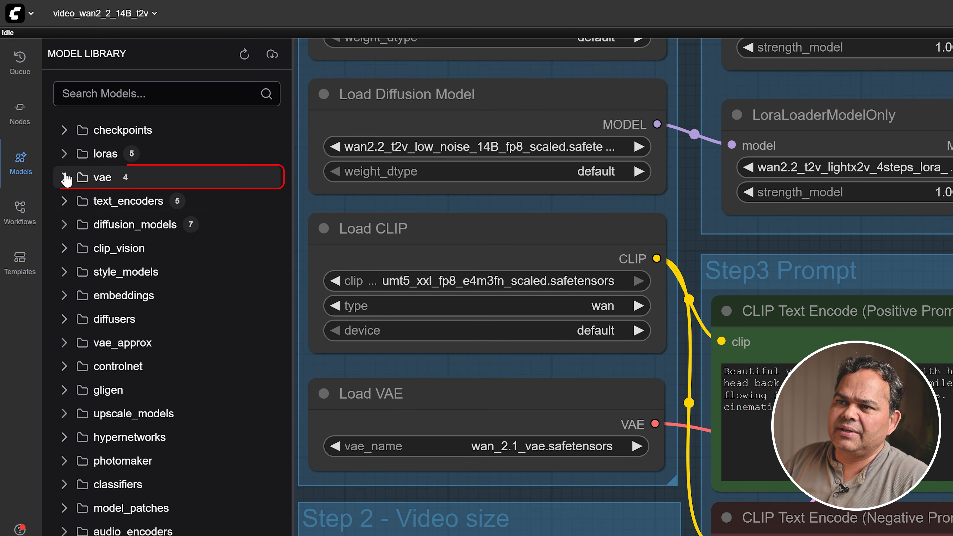
# Check the library's vae folder and set the Load VAE node's vae_name to wan_2.1_vae.safetensors
pyautogui.click(65, 177)
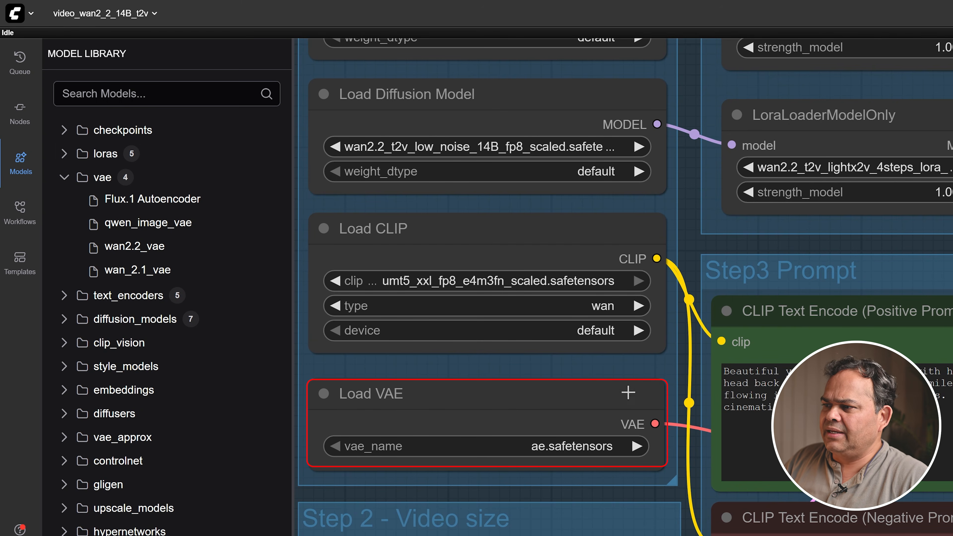
pyautogui.click(638, 446)
pyautogui.click(638, 446)
pyautogui.click(638, 446)
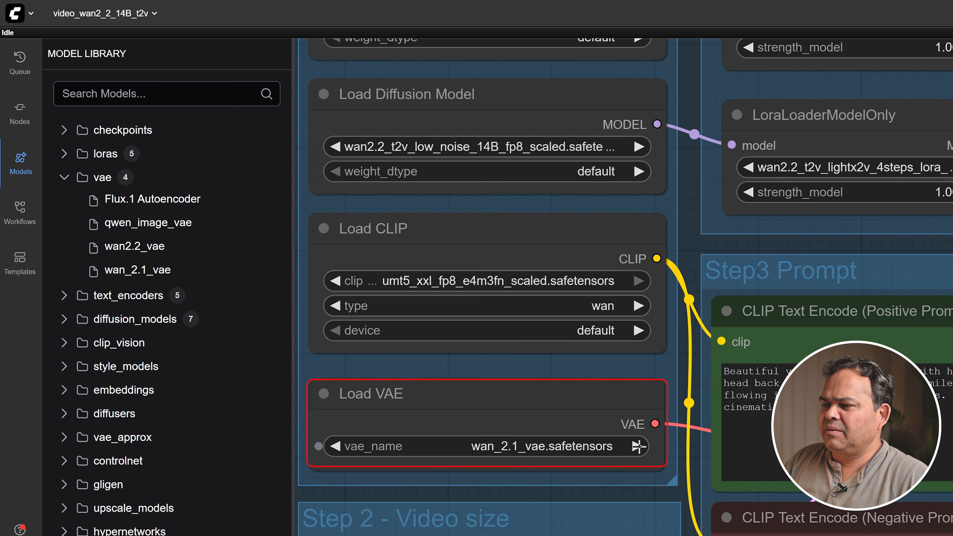
pyautogui.click(63, 178)
# Set the EmptyHunyuanLatentVideo node's height to 480
pyautogui.scroll(-3, 547, 406)
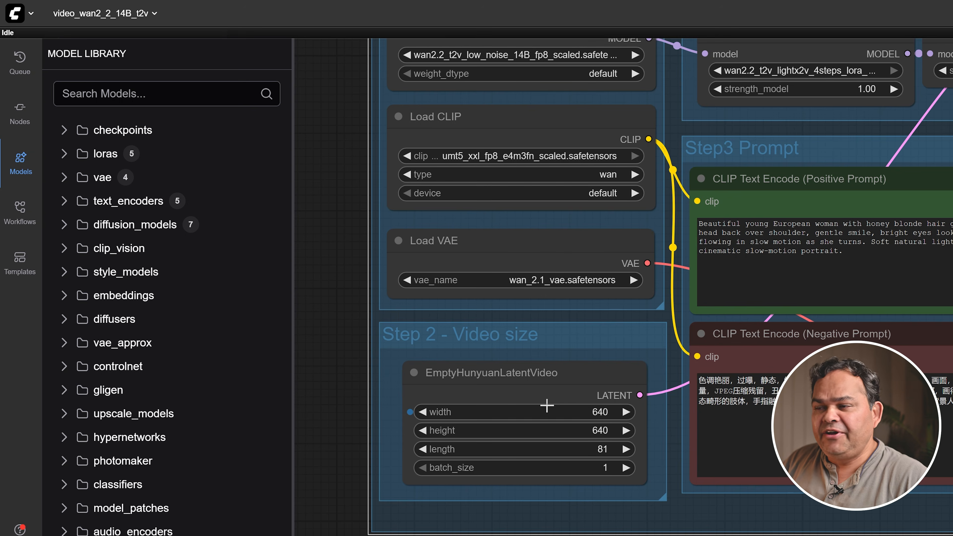
pyautogui.click(600, 430)
pyautogui.write('480')
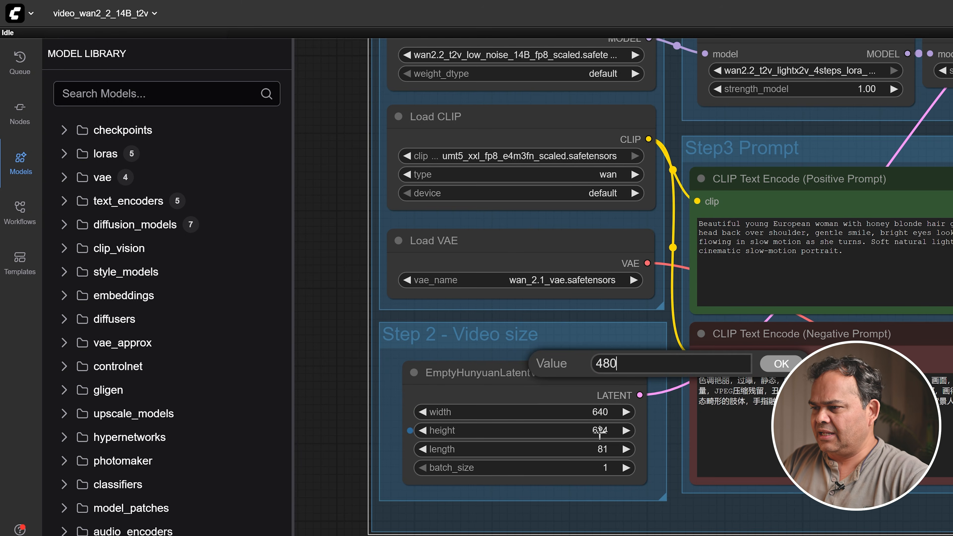
pyautogui.press('Return')
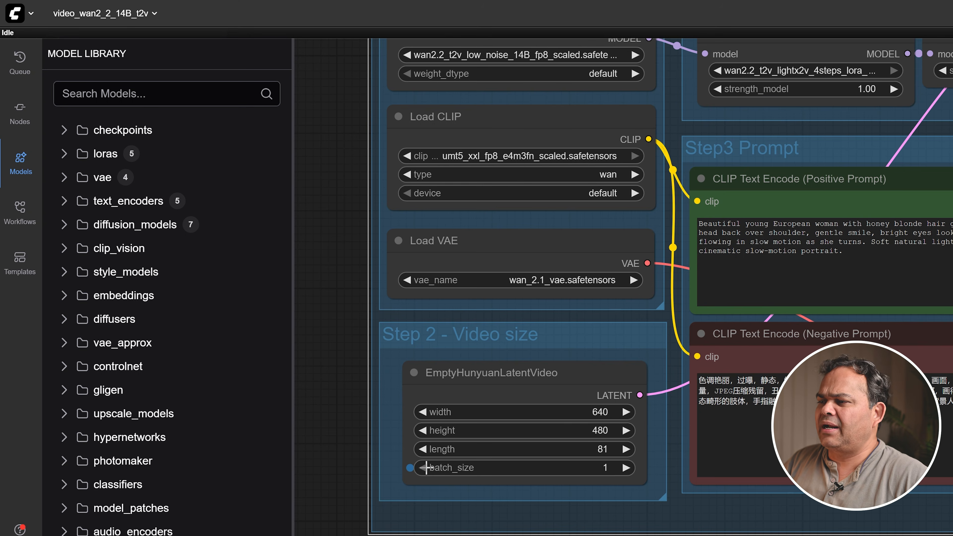
# Review the default positive and negative prompt texts in the two CLIP Text Encode nodes
pyautogui.moveTo(704, 509); pyautogui.dragTo(539, 535)
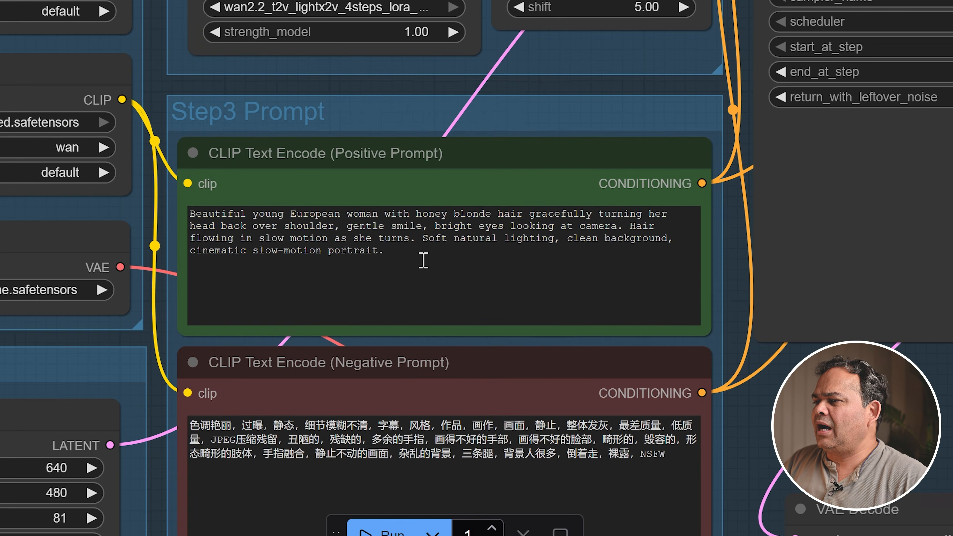
pyautogui.click(705, 389)
pyautogui.hotkey('ctrl', 'a')
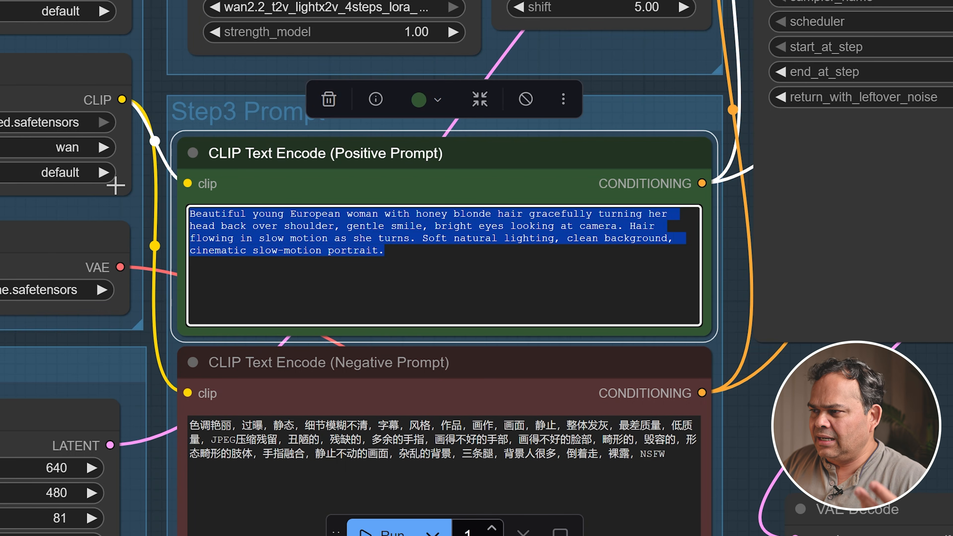
pyautogui.click(673, 451)
pyautogui.hotkey('ctrl', 'a')
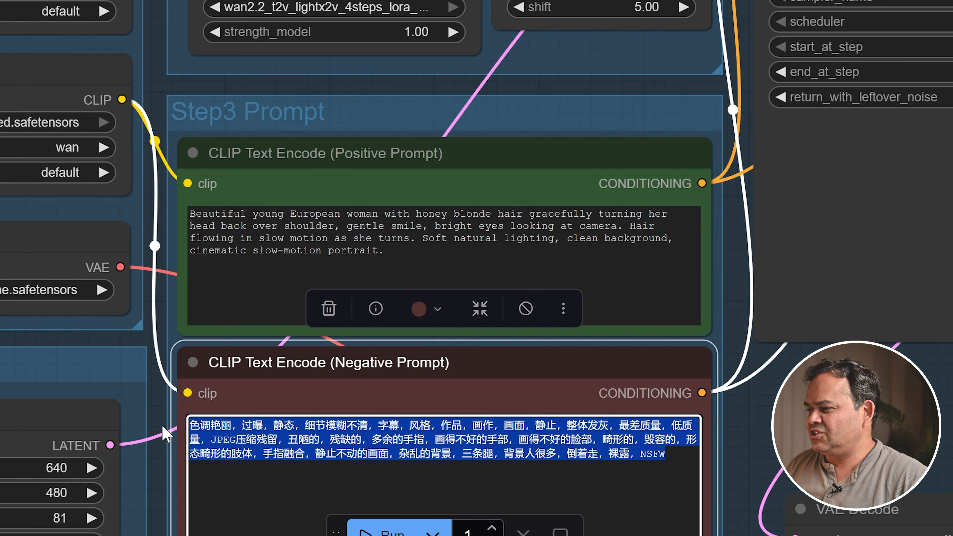
pyautogui.click(670, 462)
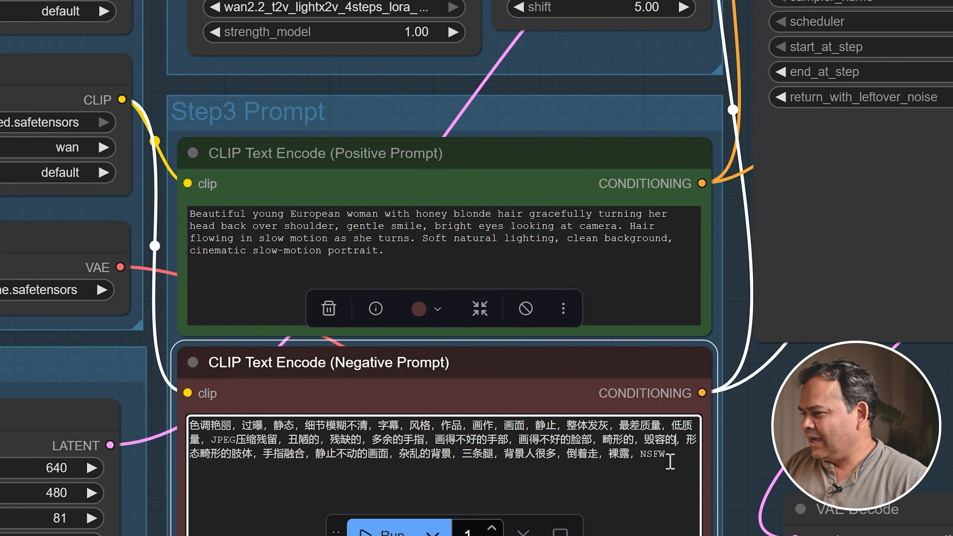
pyautogui.doubleClick(653, 454)
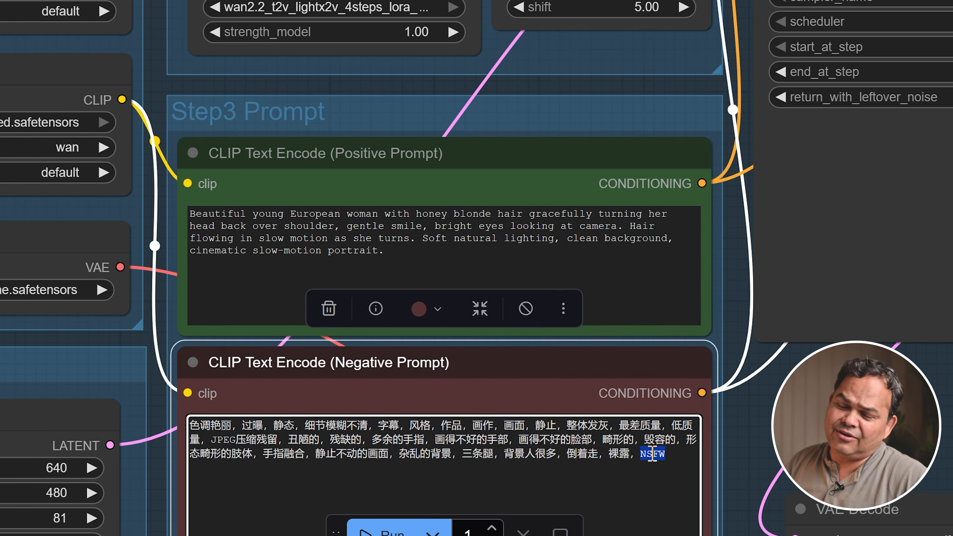
pyautogui.click(698, 457)
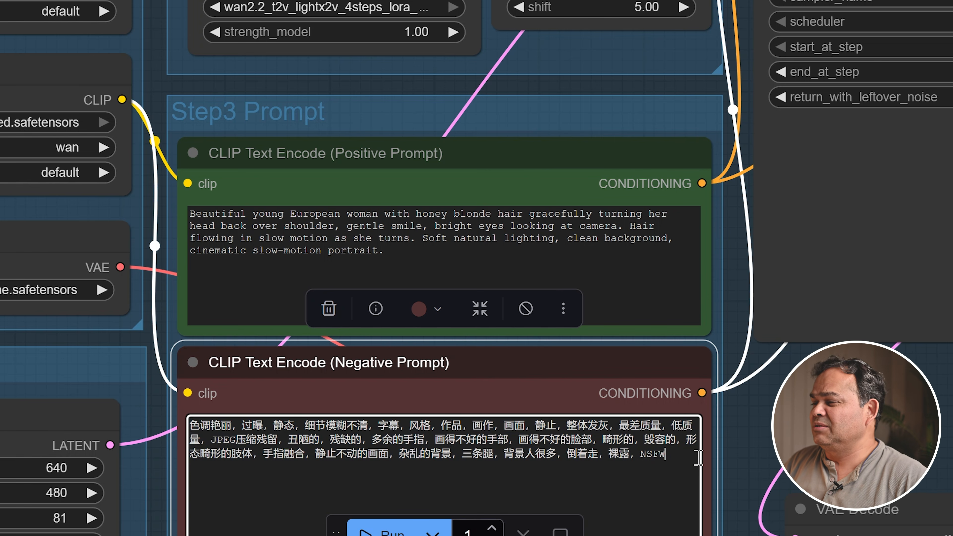
pyautogui.moveTo(672, 238); pyautogui.dragTo(189, 214)
pyautogui.click(317, 256)
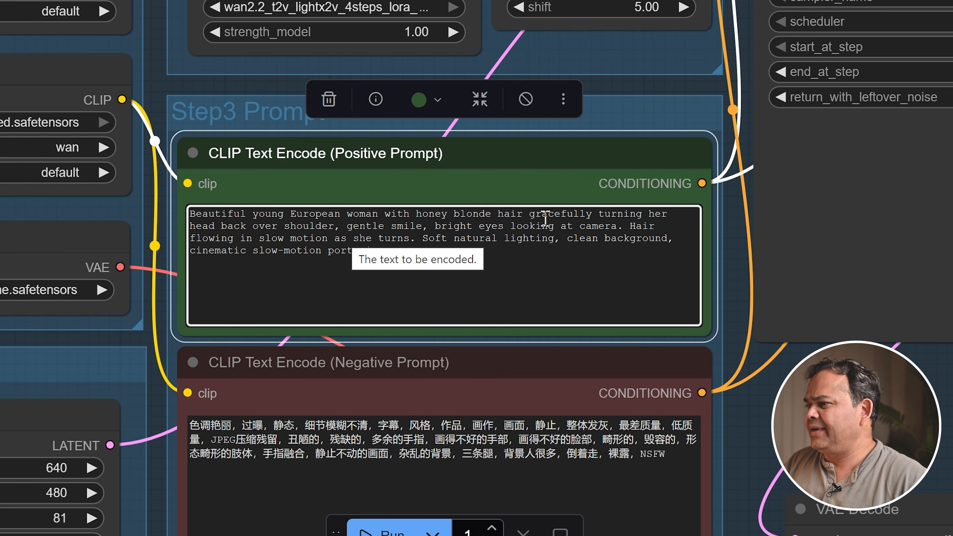
pyautogui.click(568, 256)
pyautogui.hotkey('ctrl', 'a')
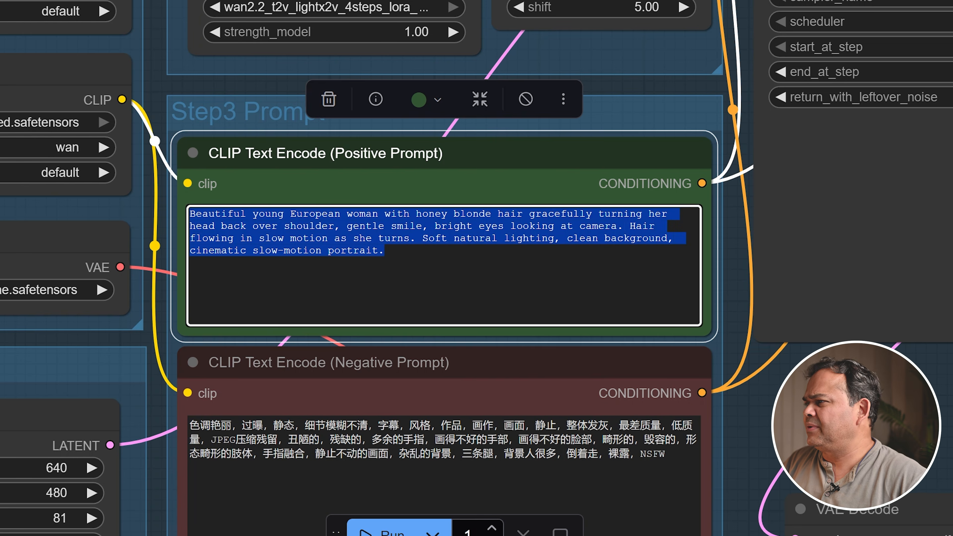
# Examine the KSampler (Advanced), Create Video and Save Video nodes of the workflow
pyautogui.moveTo(931, 406); pyautogui.dragTo(361, 443)
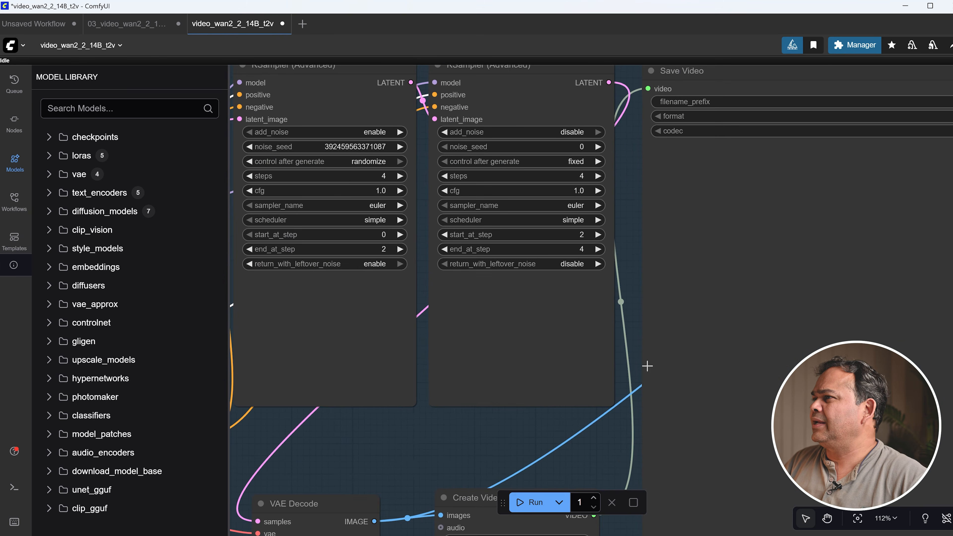
pyautogui.scroll(3, 692, 295)
pyautogui.scroll(-8, 693, 295)
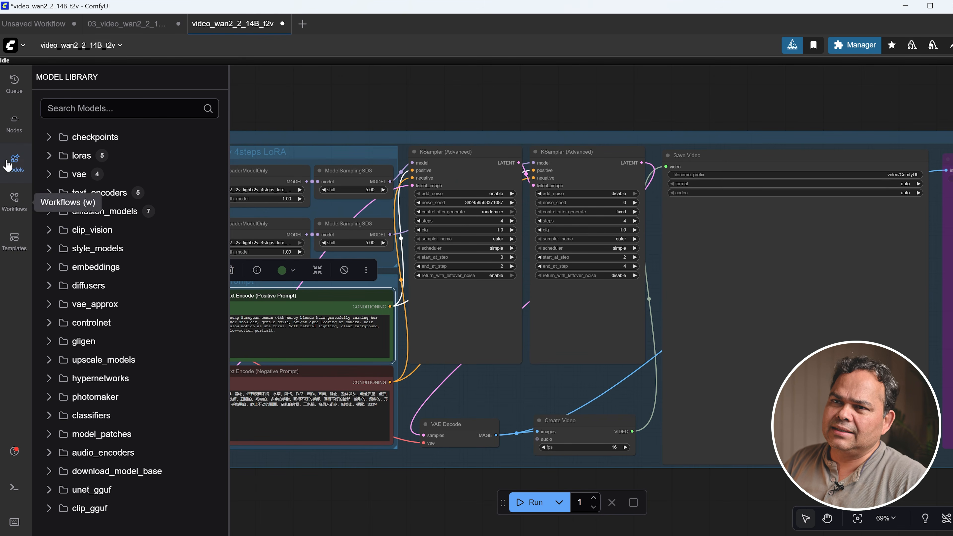
# Show the job queue and run the video_wan2_2_14B_t2v workflow
pyautogui.click(14, 162)
pyautogui.click(9, 90)
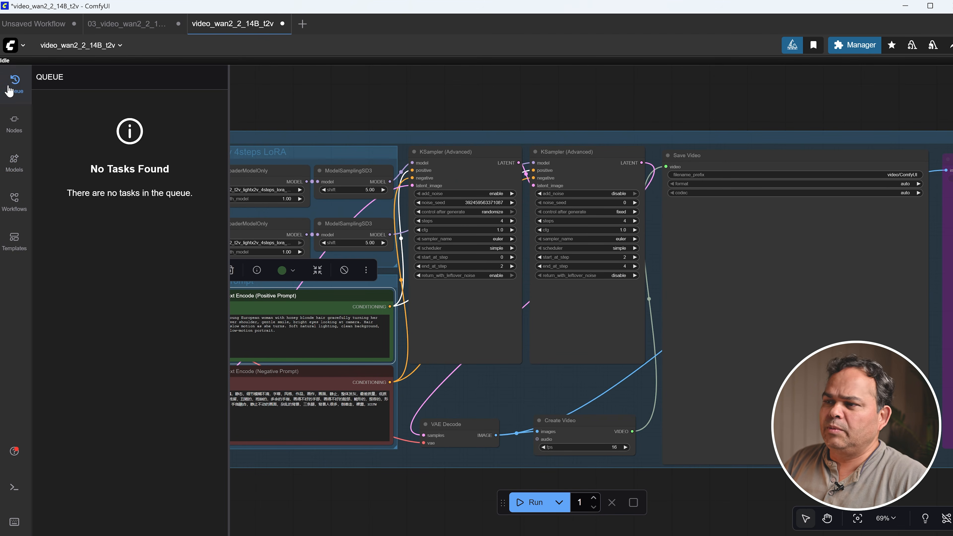
pyautogui.click(521, 502)
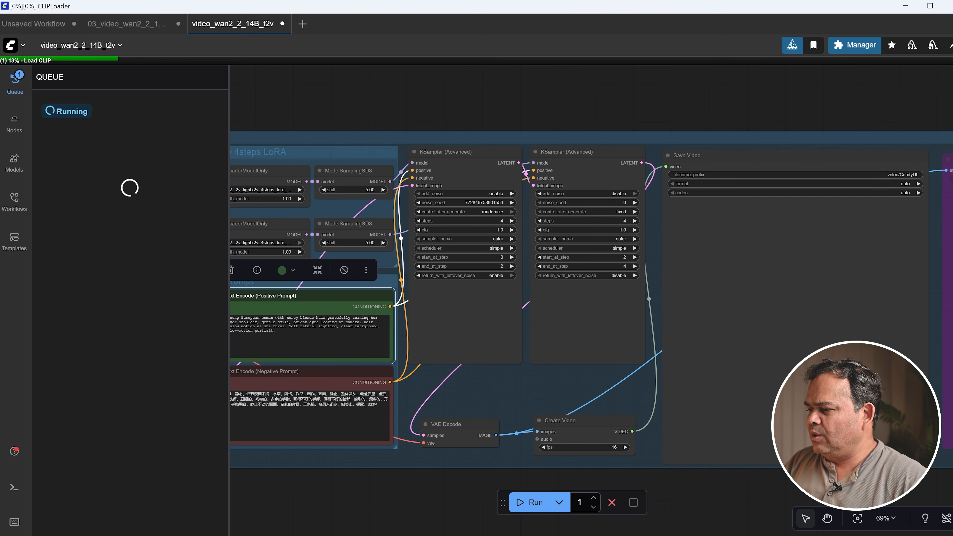
# Switch to Task Manager to check the GPU 1 and Memory graphs, and return to ComfyUI with the queue hidden
pyautogui.hotkey('alt', 'Tab')
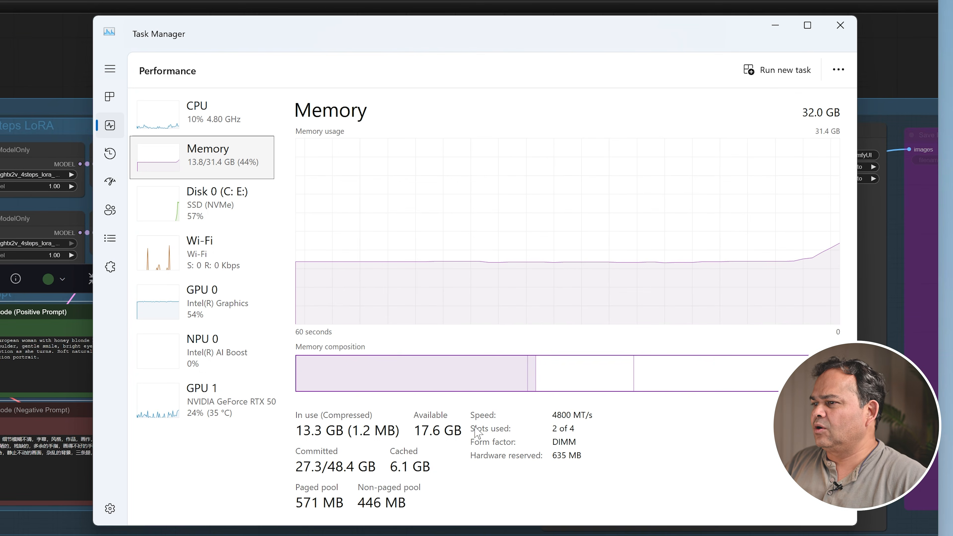
pyautogui.click(210, 403)
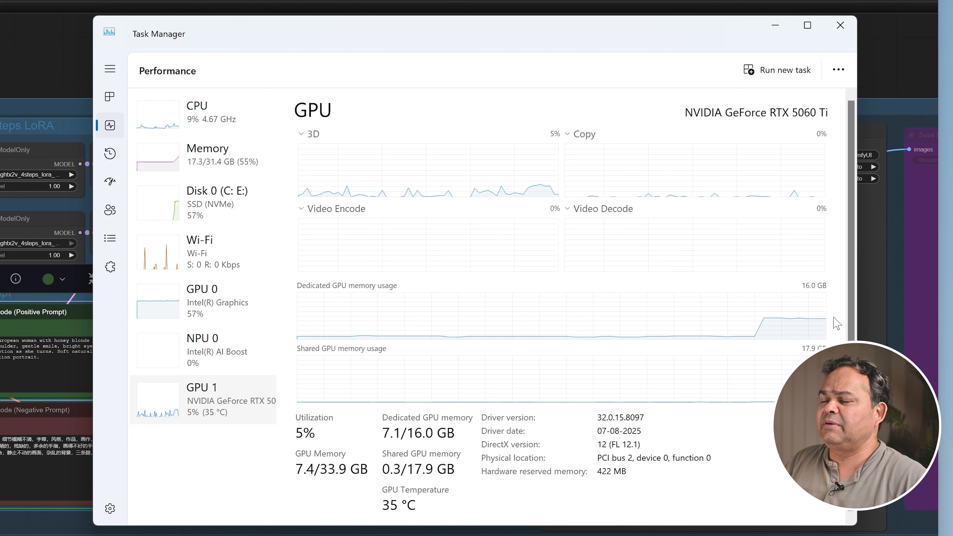
pyautogui.click(210, 161)
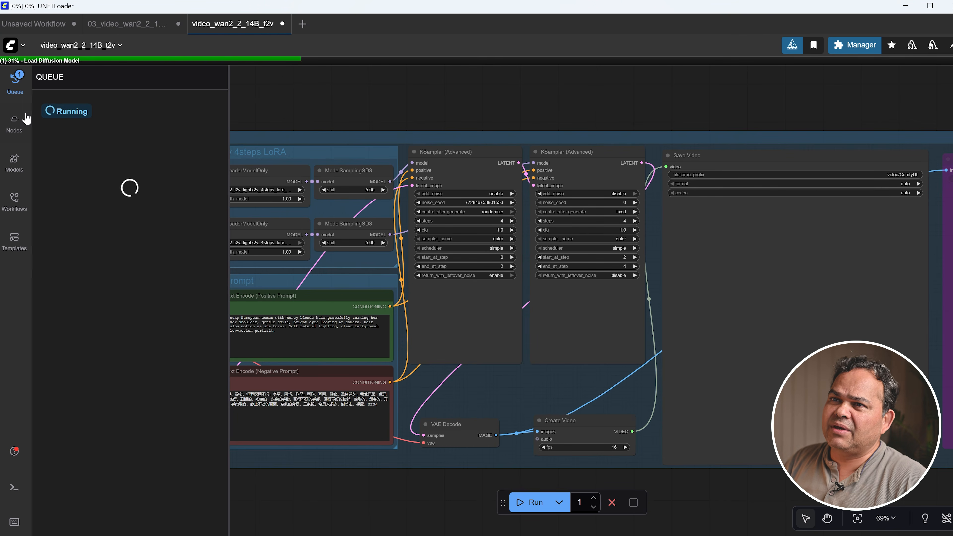
pyautogui.click(14, 79)
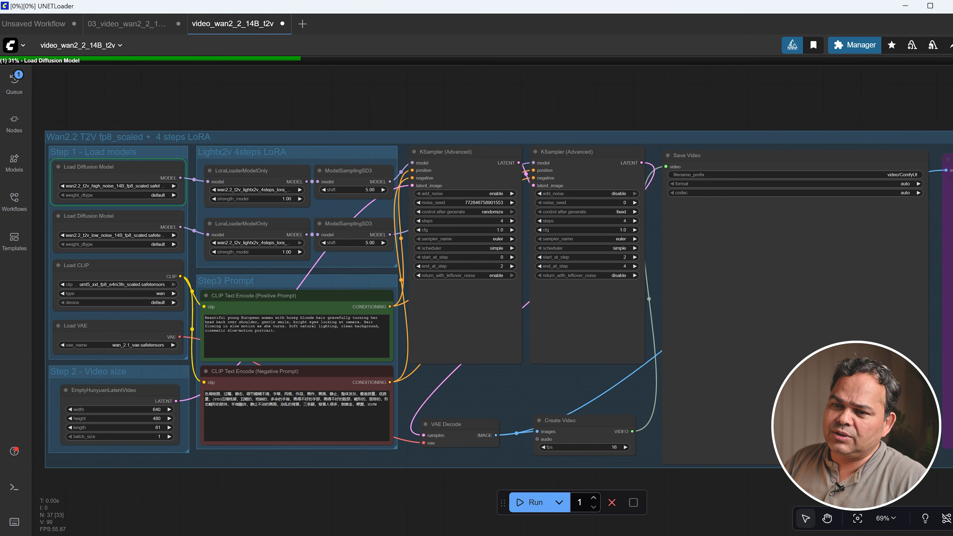
# Follow the running job in the ComfyUI logs and in Task Manager's Memory and GPU 1 graphs, and hide both views
pyautogui.click(15, 490)
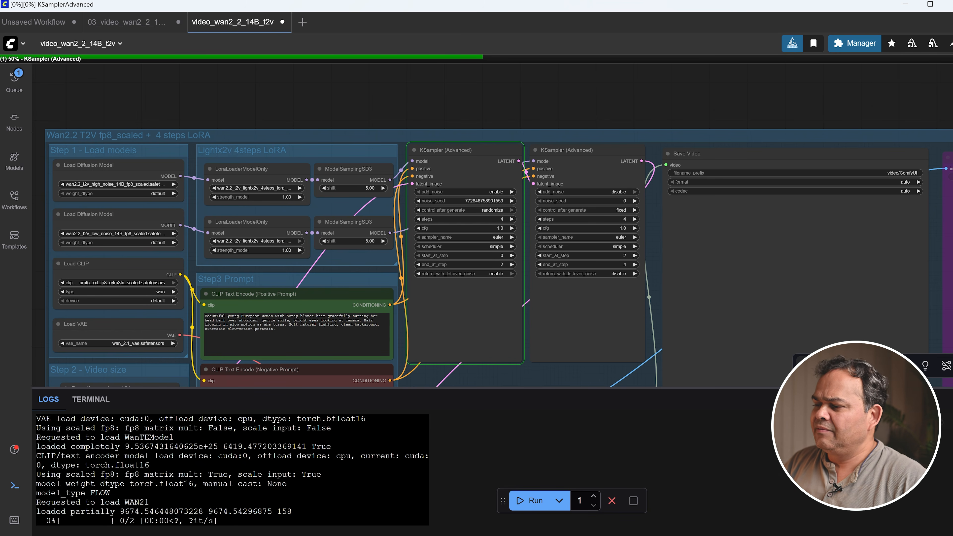
pyautogui.hotkey('alt', 'Tab')
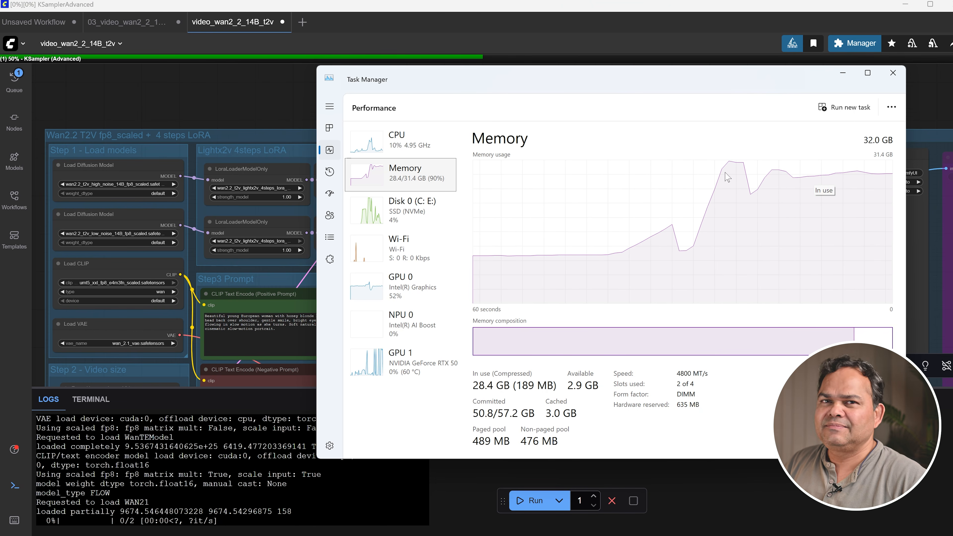
pyautogui.click(410, 359)
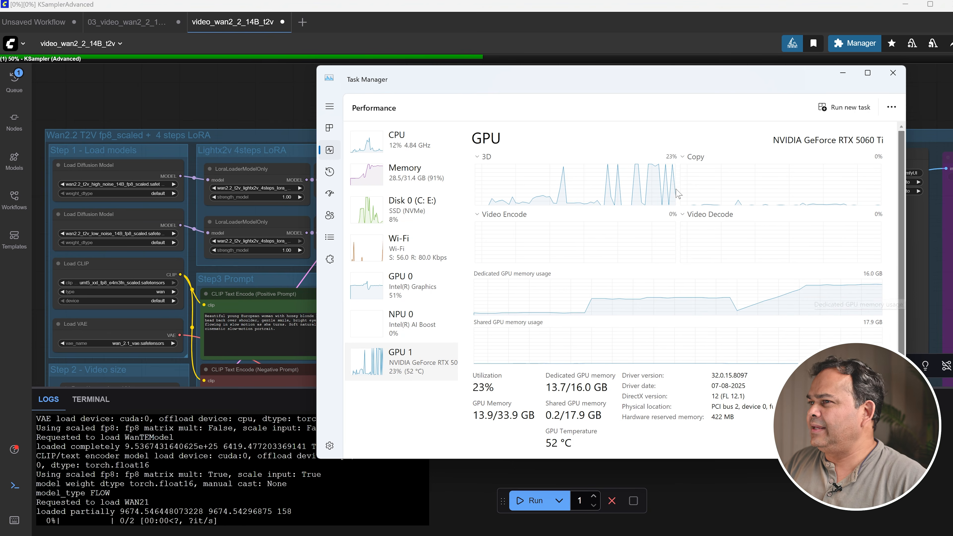
pyautogui.click(431, 183)
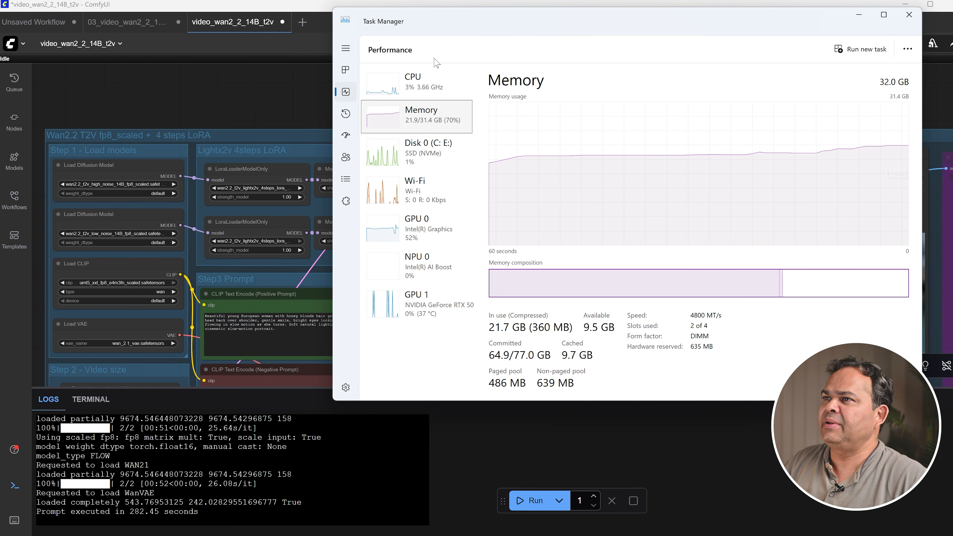
pyautogui.click(825, 2)
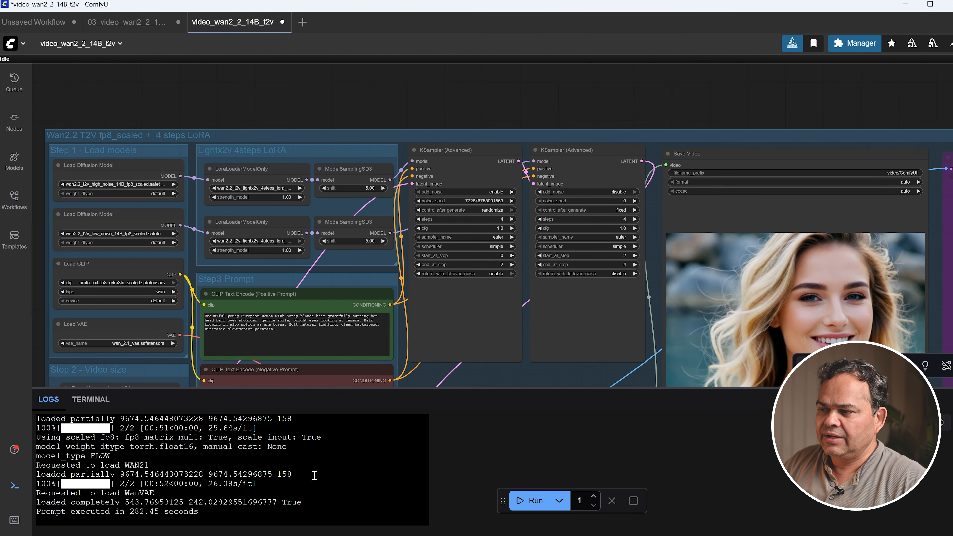
pyautogui.click(15, 486)
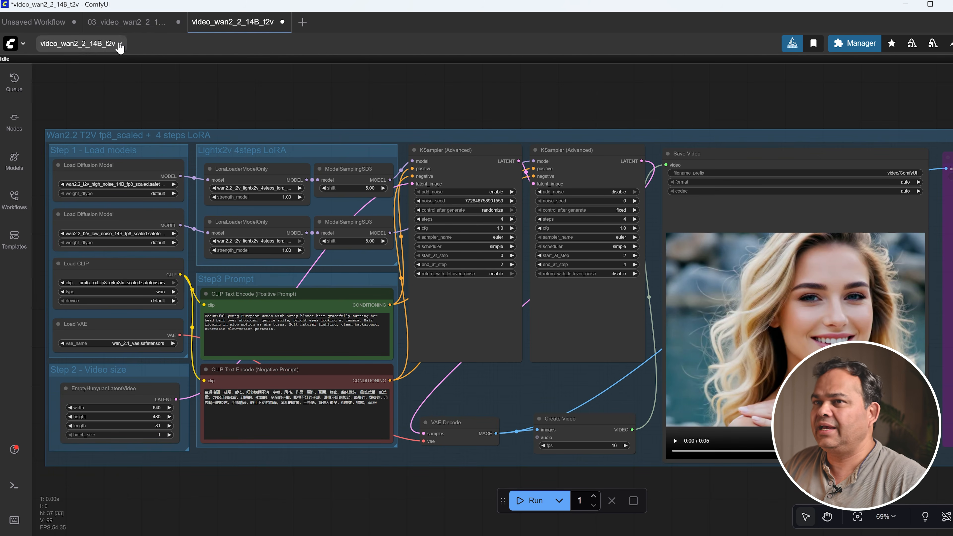
# Compare the generated video in the Save Video node with the positive prompt and the workflow's video size settings
pyautogui.click(14, 83)
pyautogui.click(13, 87)
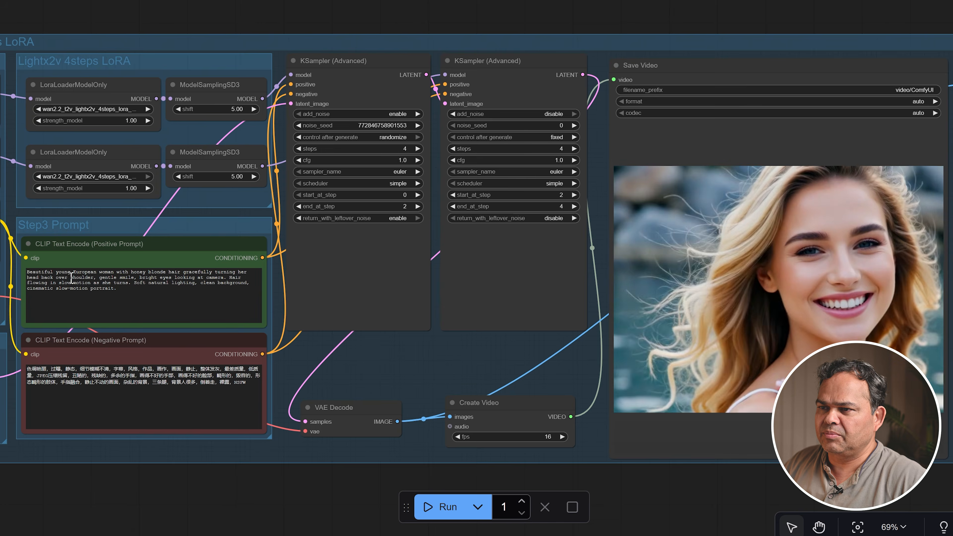
pyautogui.scroll(-3, 72, 278)
pyautogui.scroll(7, 72, 282)
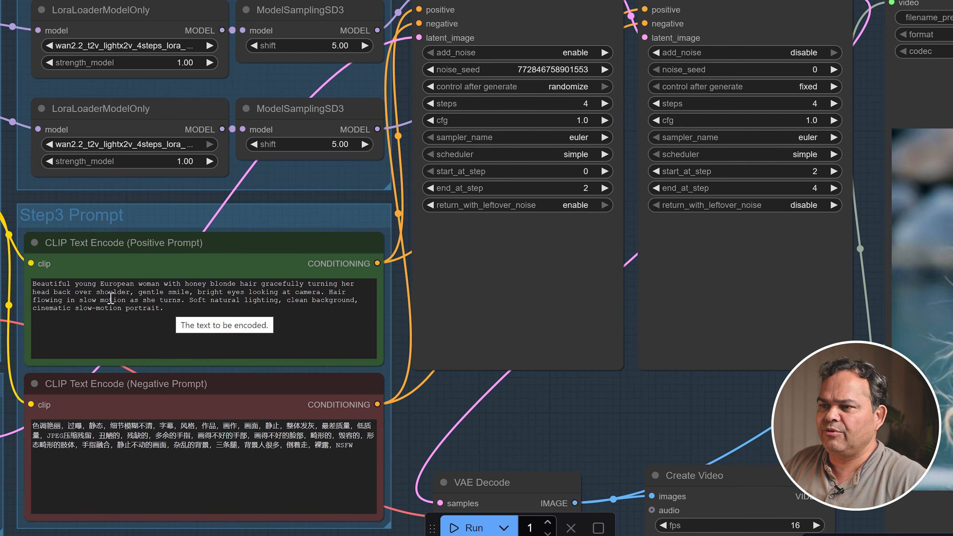
pyautogui.moveTo(808, 432); pyautogui.dragTo(478, 394)
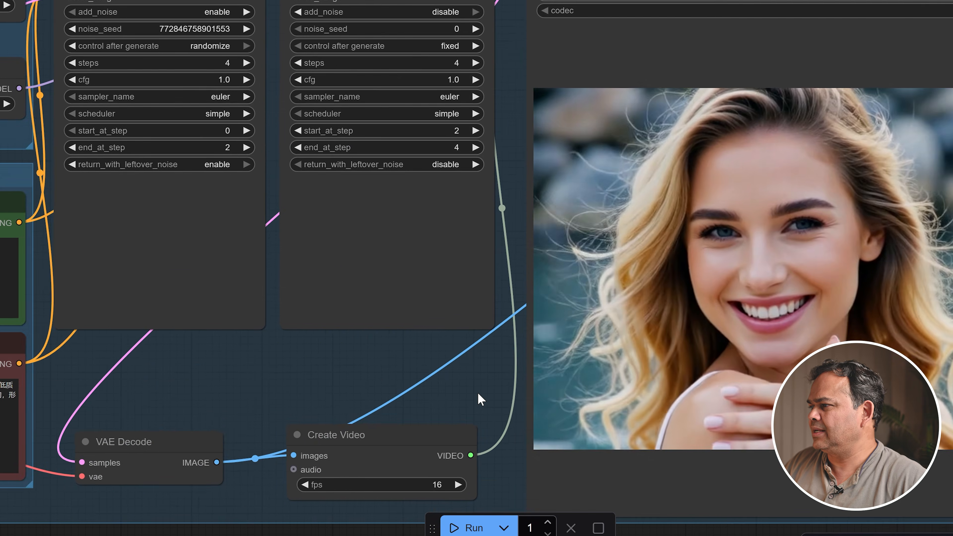
pyautogui.scroll(1, 478, 394)
pyautogui.scroll(-2, 478, 394)
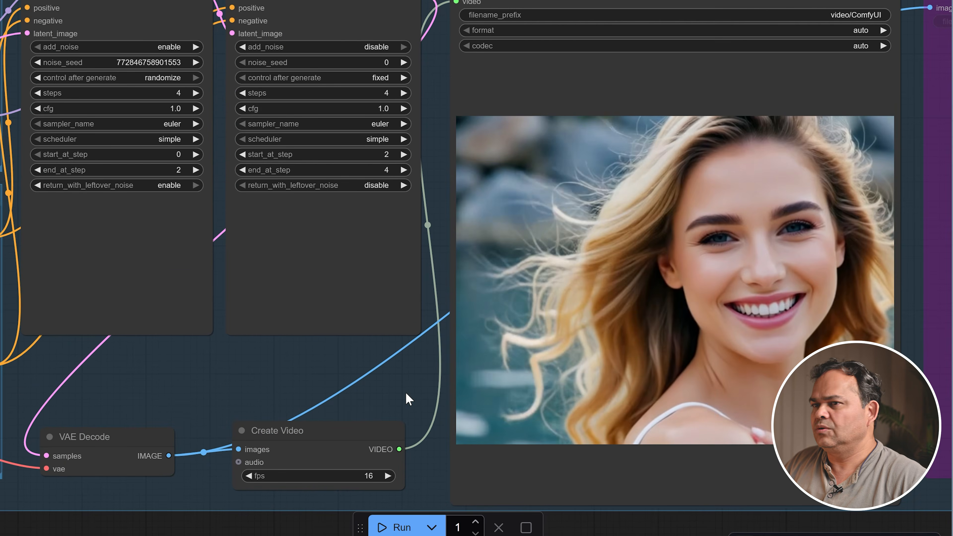
pyautogui.scroll(-2, 117, 311)
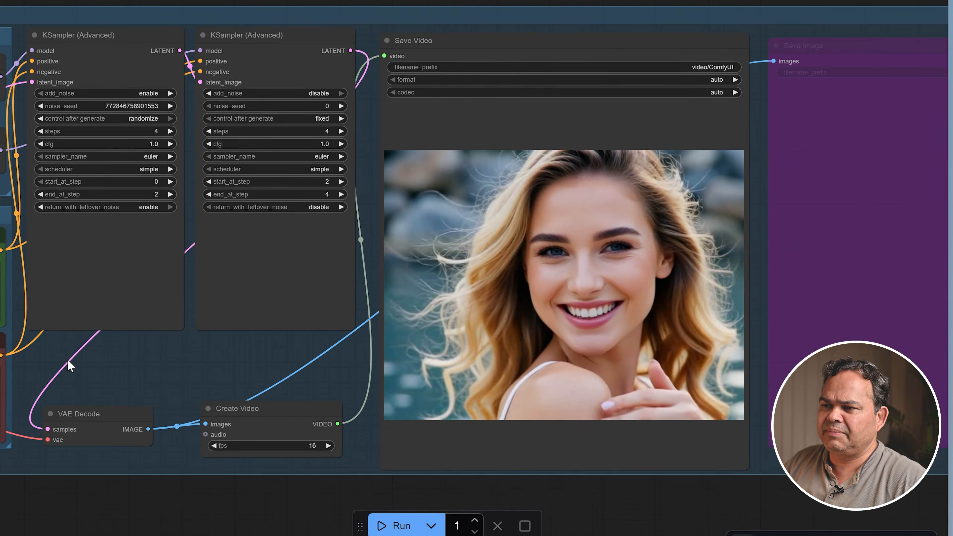
pyautogui.moveTo(68, 366); pyautogui.dragTo(179, 383)
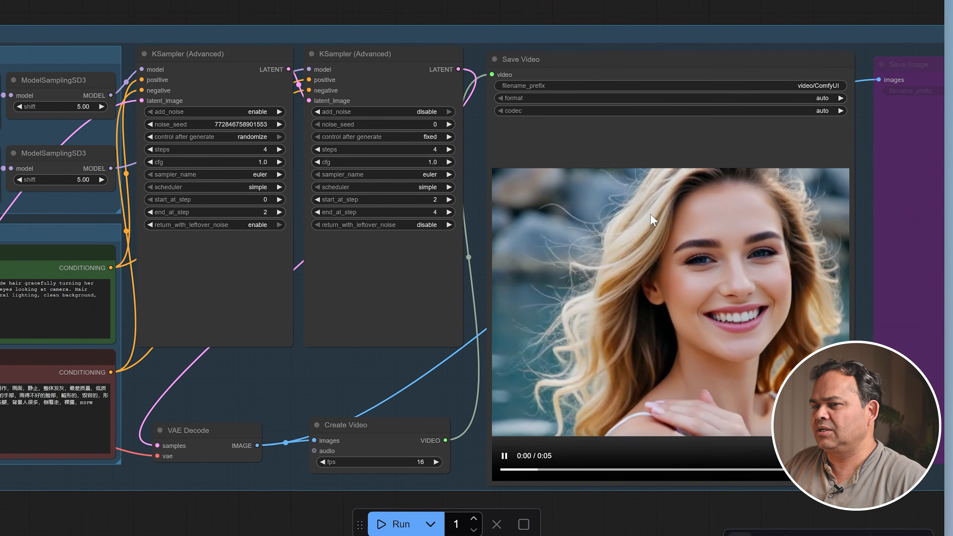
pyautogui.moveTo(162, 482); pyautogui.dragTo(223, 467)
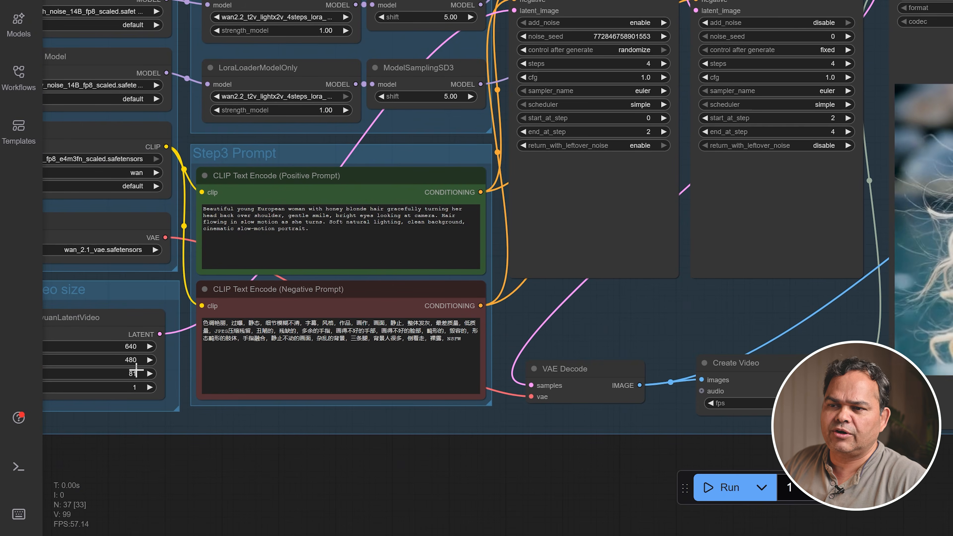
pyautogui.moveTo(548, 467); pyautogui.dragTo(329, 451)
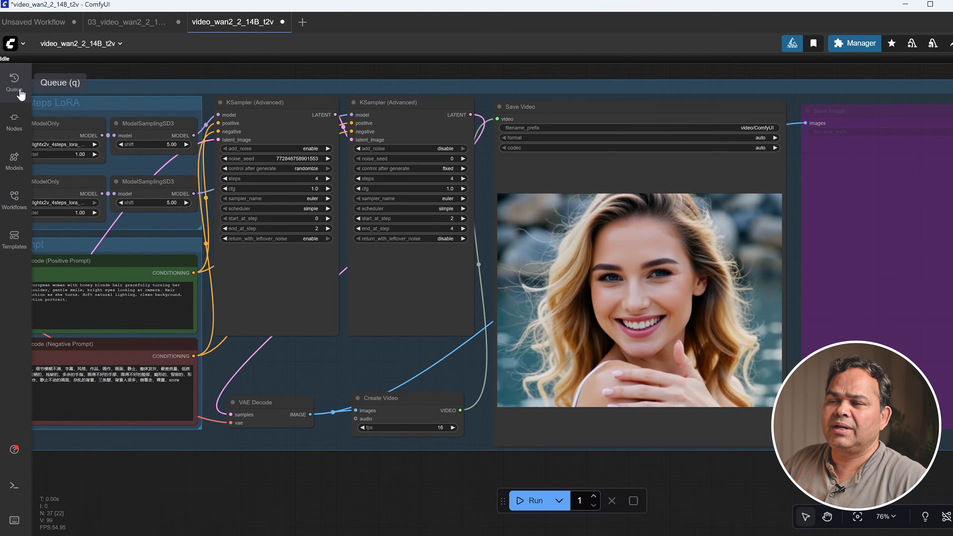
# Check the finished text-to-video job in the queue and the size and length values of the EmptyHunyuanLatentVideo node
pyautogui.click(15, 85)
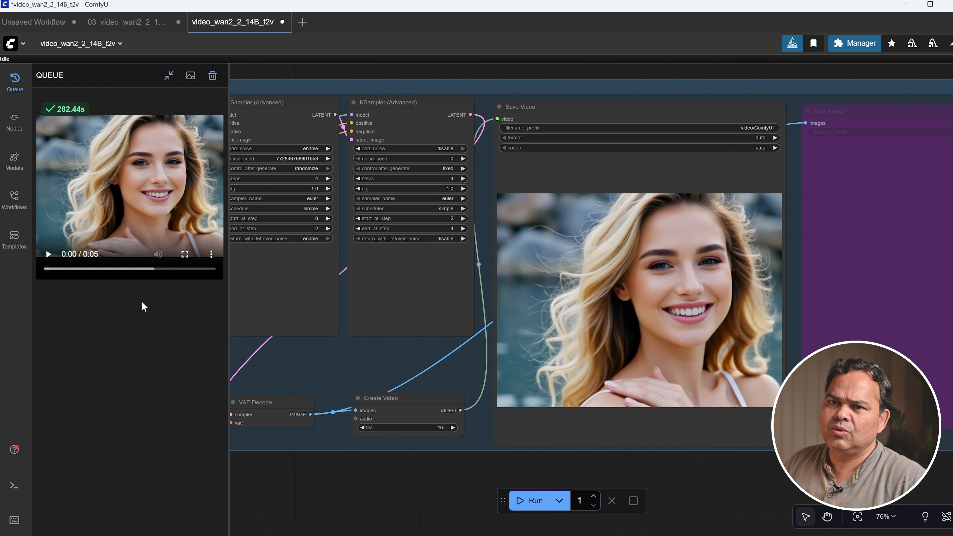
pyautogui.moveTo(351, 484); pyautogui.dragTo(554, 479)
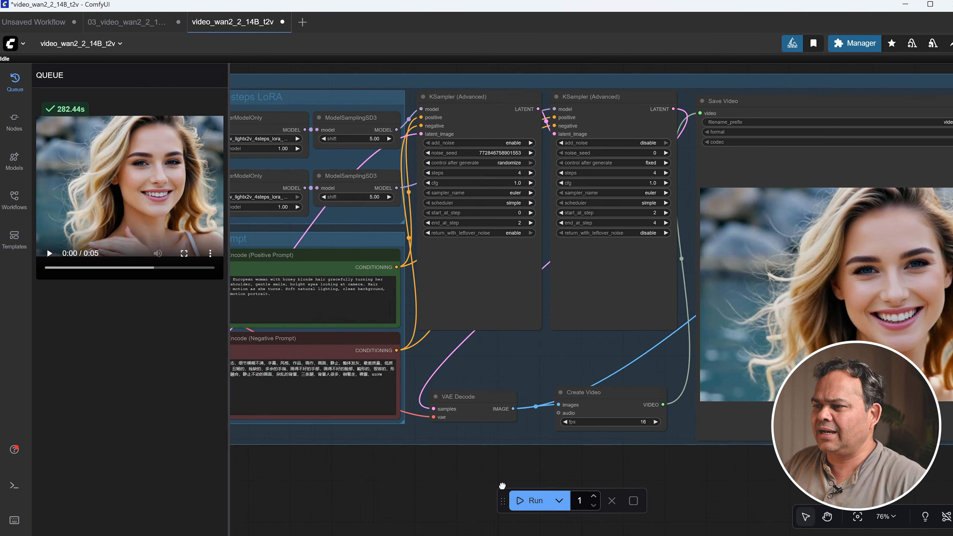
pyautogui.press('q')
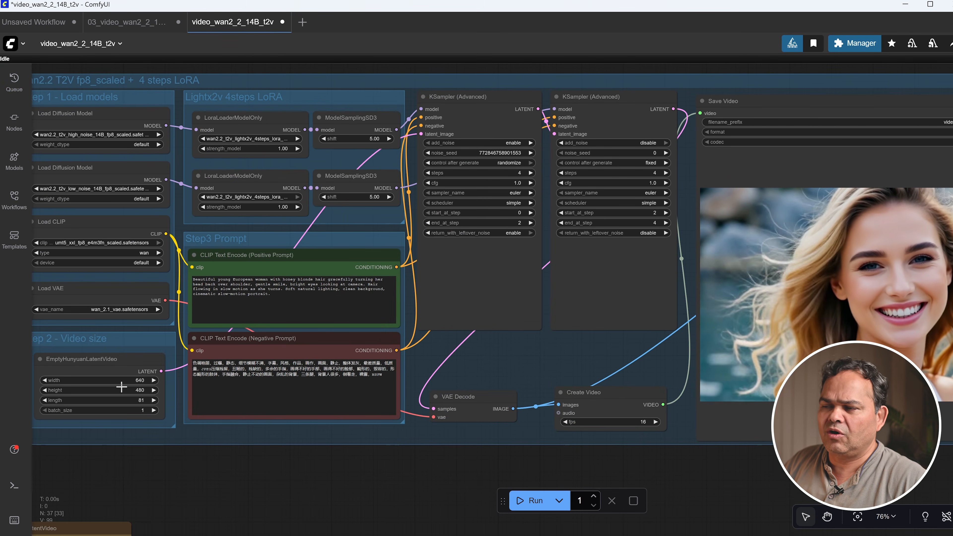
pyautogui.moveTo(400, 480); pyautogui.dragTo(336, 479)
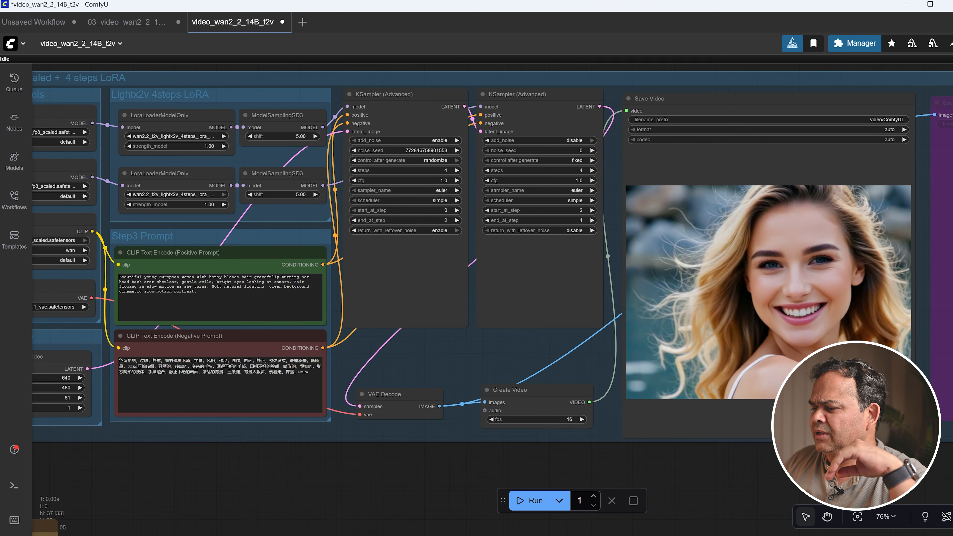
# Switch to Task Manager to inspect the CPU and GPU 1 performance details, and return to ComfyUI
pyautogui.hotkey('alt', 'Tab')
pyautogui.click(415, 83)
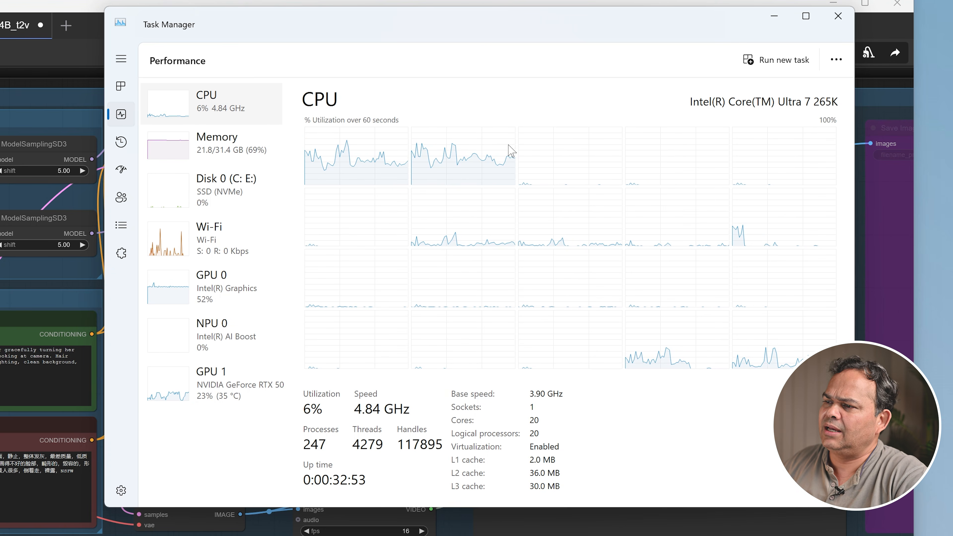
pyautogui.click(224, 393)
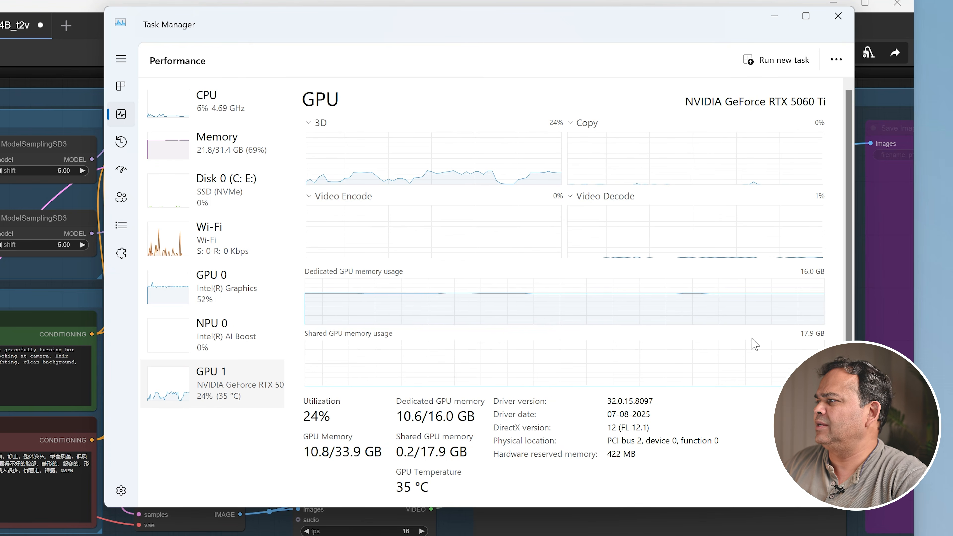
pyautogui.click(774, 18)
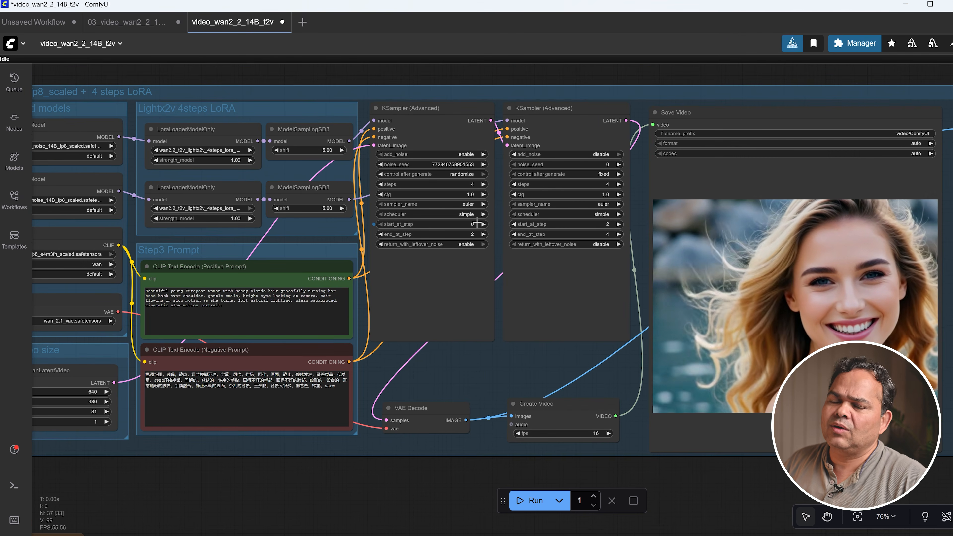
# In the 03_video_wan2_2_14B_i2v_subgraphed workflow, shift the Save Video node away from the Image to Video subgraph node and run the workflow
pyautogui.scroll(1, 476, 223)
pyautogui.scroll(-1, 723, 264)
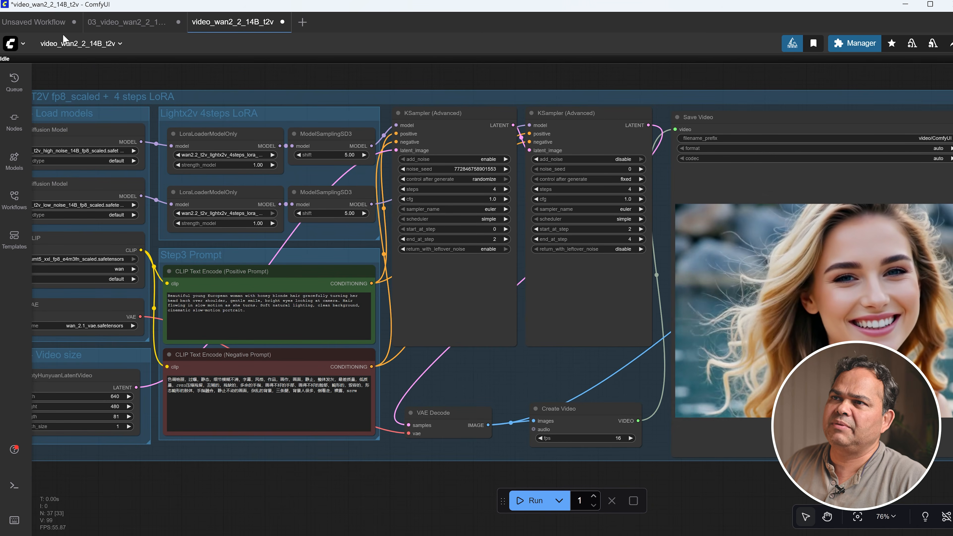
pyautogui.click(128, 22)
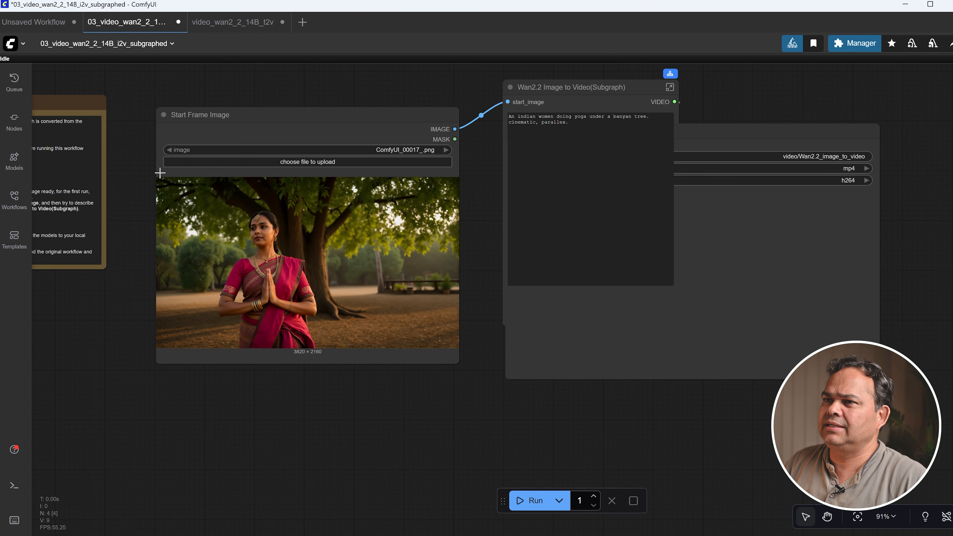
pyautogui.moveTo(587, 134); pyautogui.dragTo(474, 117)
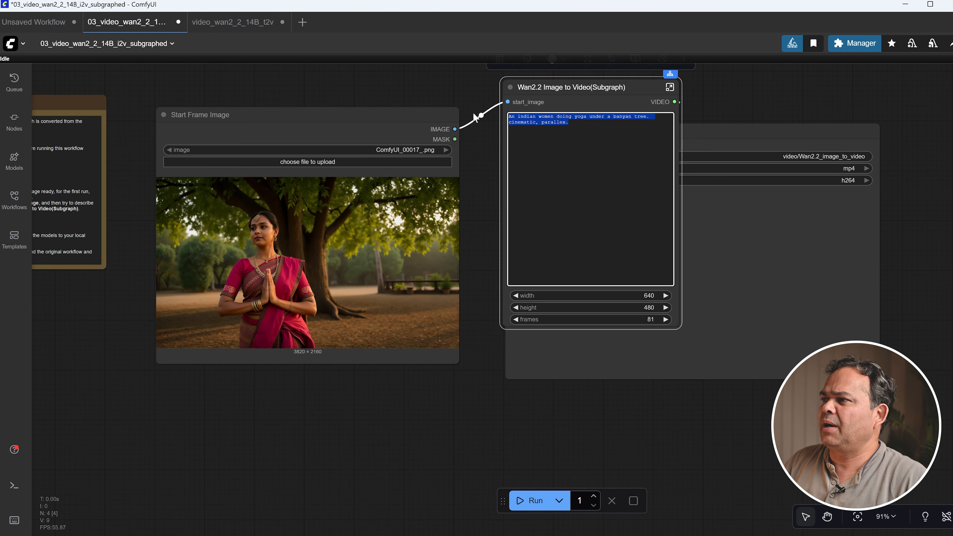
pyautogui.moveTo(728, 128); pyautogui.dragTo(826, 203)
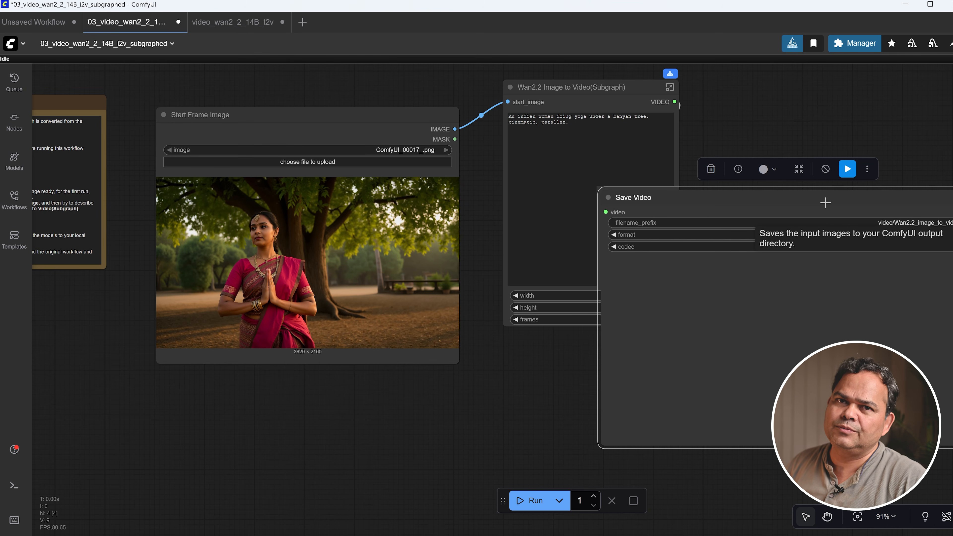
pyautogui.click(520, 504)
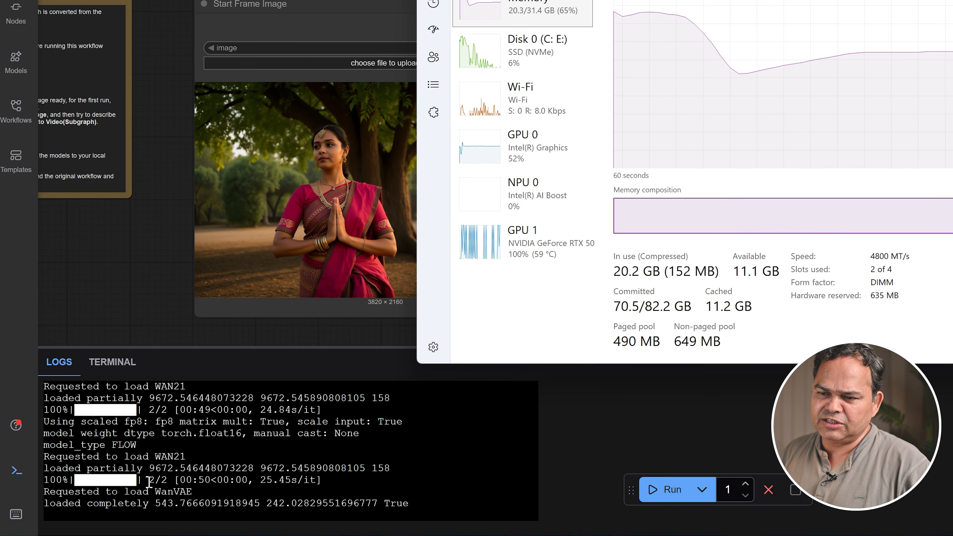
# Return to ComfyUI from Task Manager, nudge the Save Video node slightly upward on the canvas and hide the logs
pyautogui.click(850, 410)
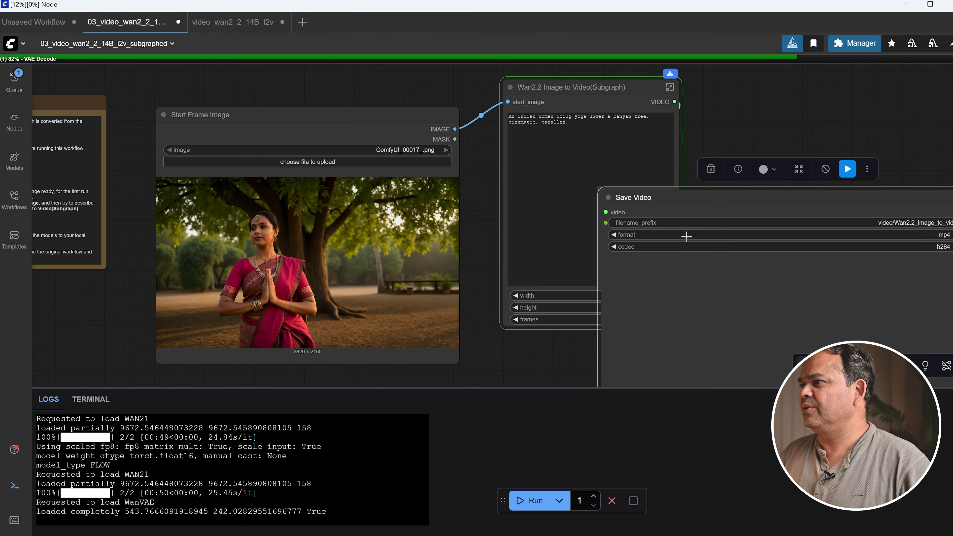
pyautogui.moveTo(750, 195)
pyautogui.mouseDown()
pyautogui.moveTo(719, 229)
pyautogui.moveTo(746, 178)
pyautogui.mouseUp()
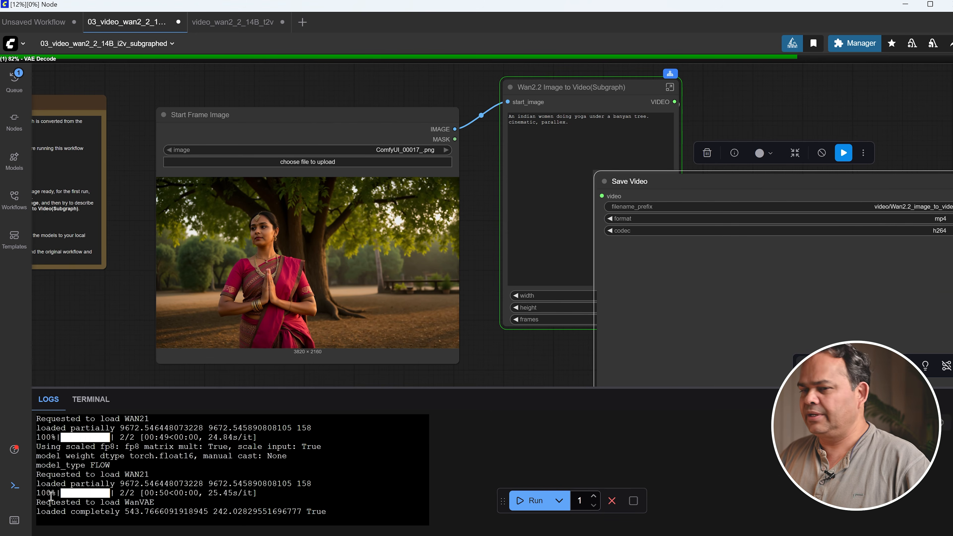
pyautogui.click(14, 486)
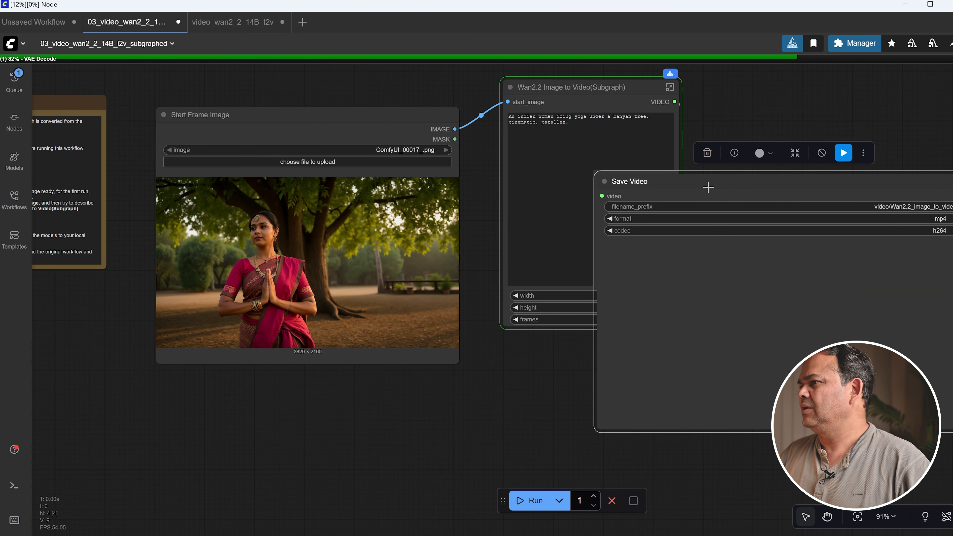
# Play the finished image-to-video result in the Save Video node and pause it near the end of the clip
pyautogui.moveTo(502, 407); pyautogui.dragTo(275, 435)
pyautogui.moveTo(553, 210); pyautogui.dragTo(680, 205)
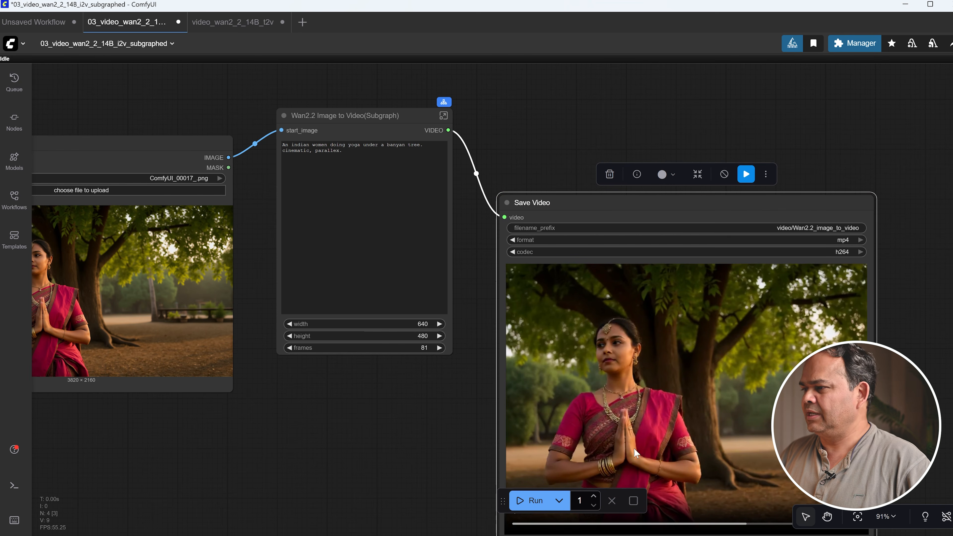
pyautogui.moveTo(809, 183); pyautogui.dragTo(888, 63)
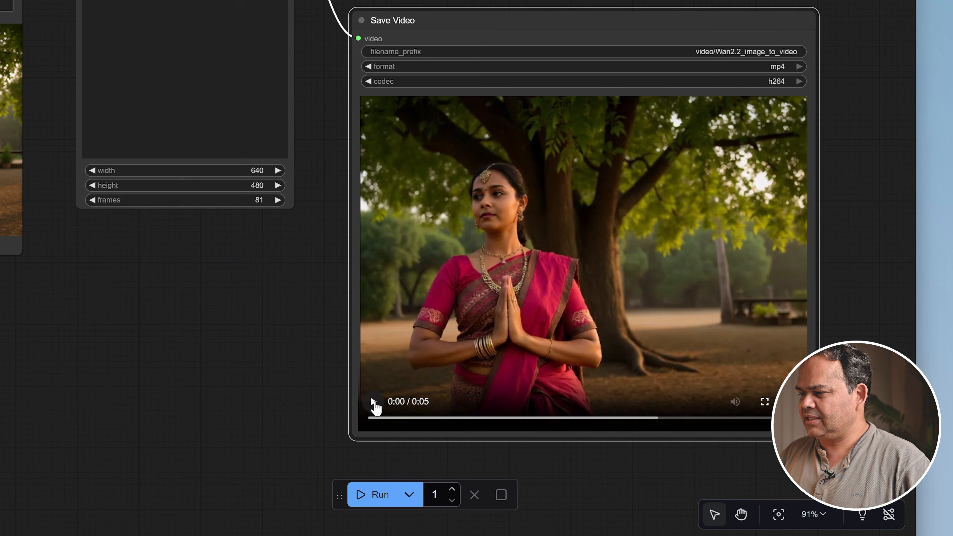
pyautogui.click(530, 425)
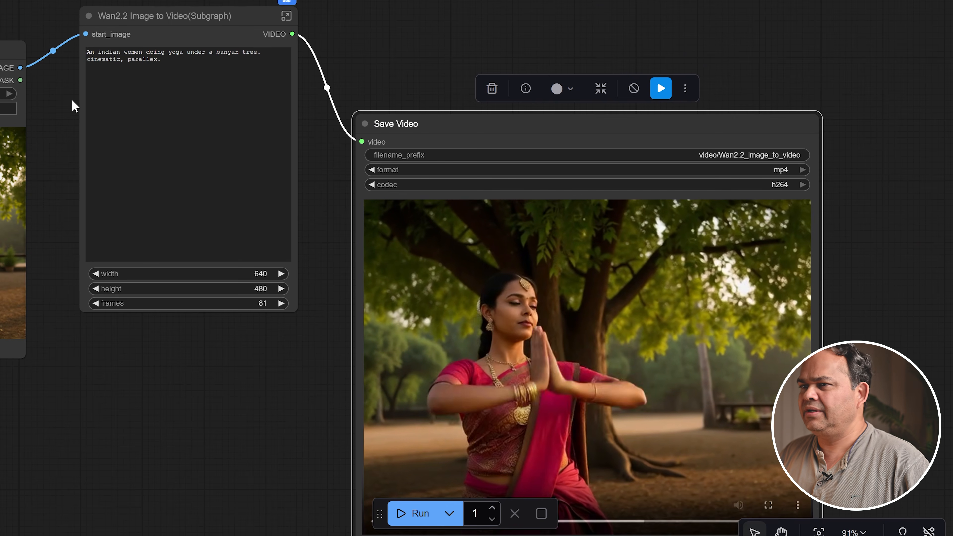
pyautogui.moveTo(185, 414); pyautogui.dragTo(185, 328)
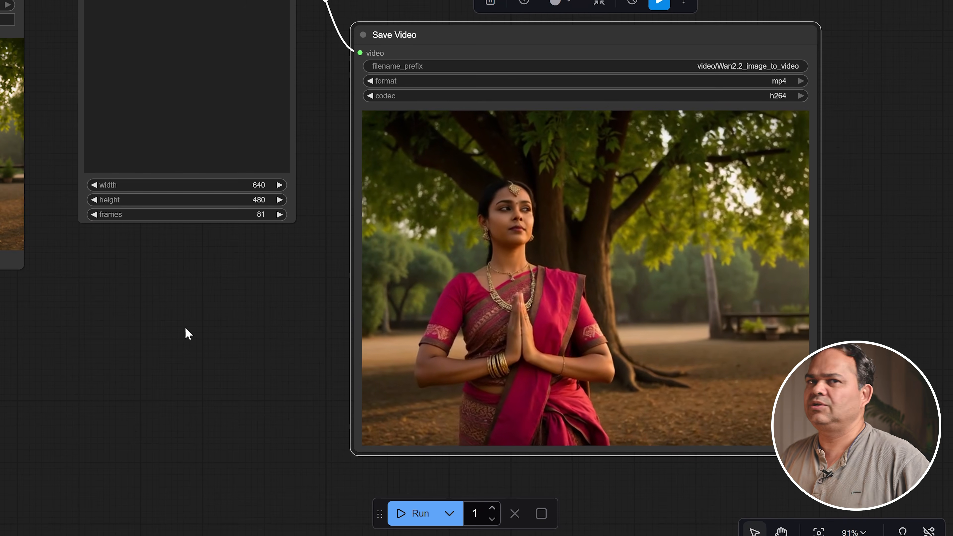
pyautogui.moveTo(404, 432)
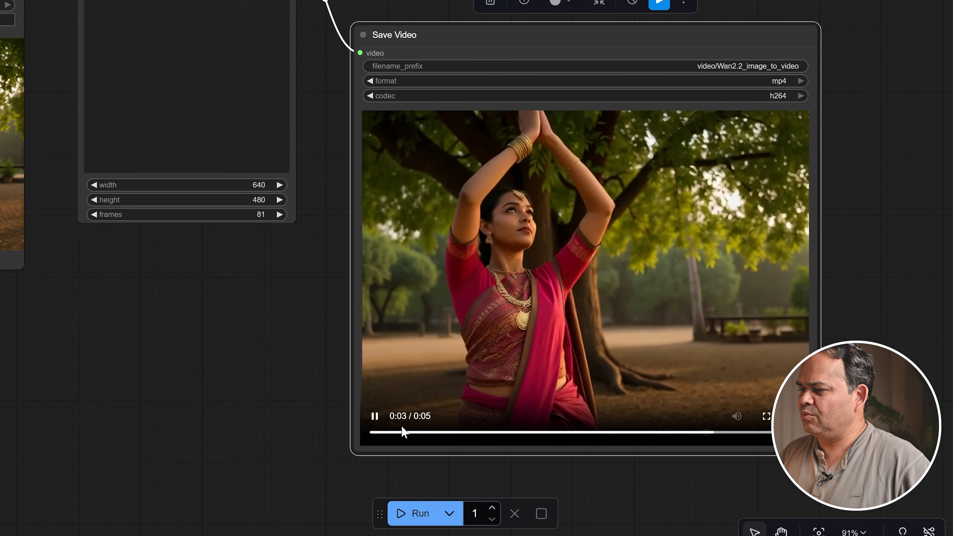
pyautogui.click(376, 417)
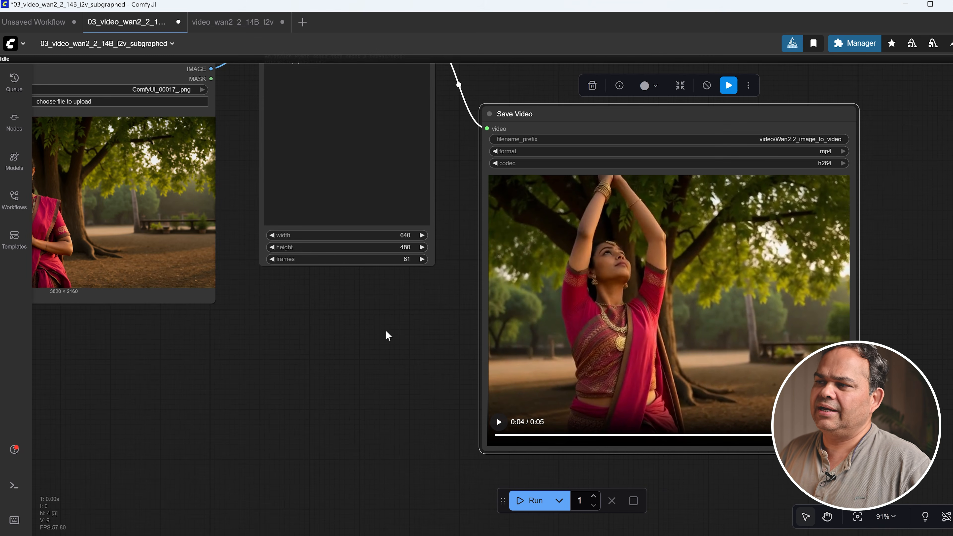
pyautogui.moveTo(222, 328); pyautogui.dragTo(169, 334)
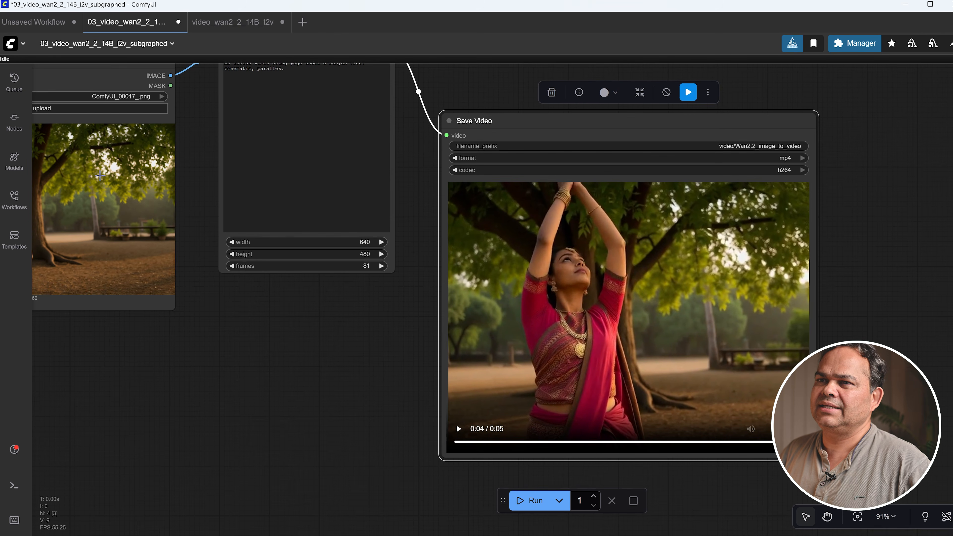
pyautogui.moveTo(263, 335); pyautogui.dragTo(275, 414)
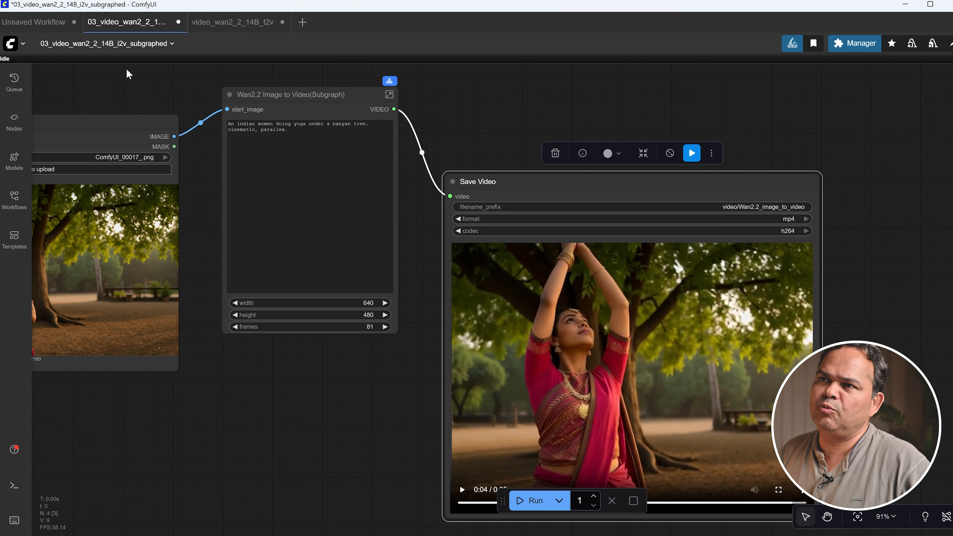
# Switch to the video_wan2_2_14B_t2v workflow and highlight the whole text of the positive prompt
pyautogui.click(212, 22)
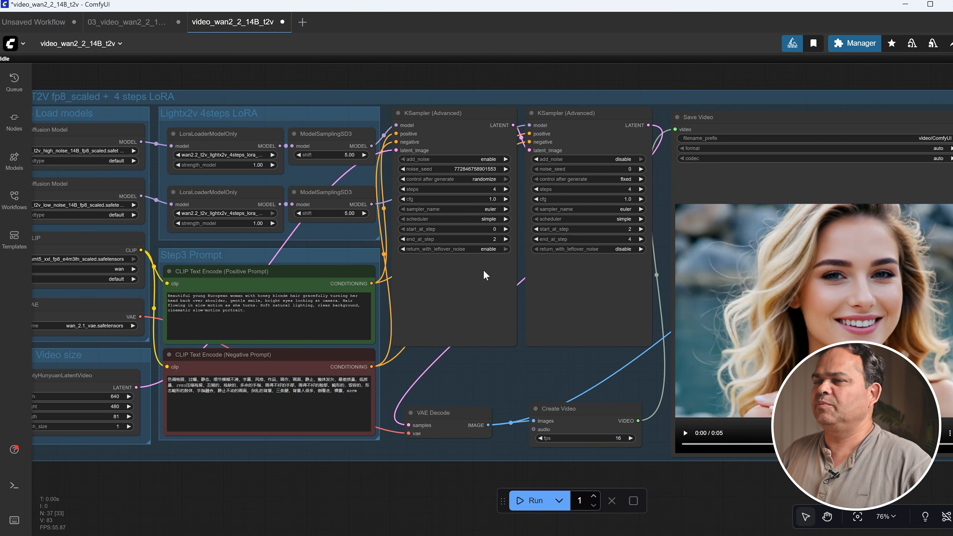
pyautogui.click(288, 313)
pyautogui.hotkey('ctrl', 'a')
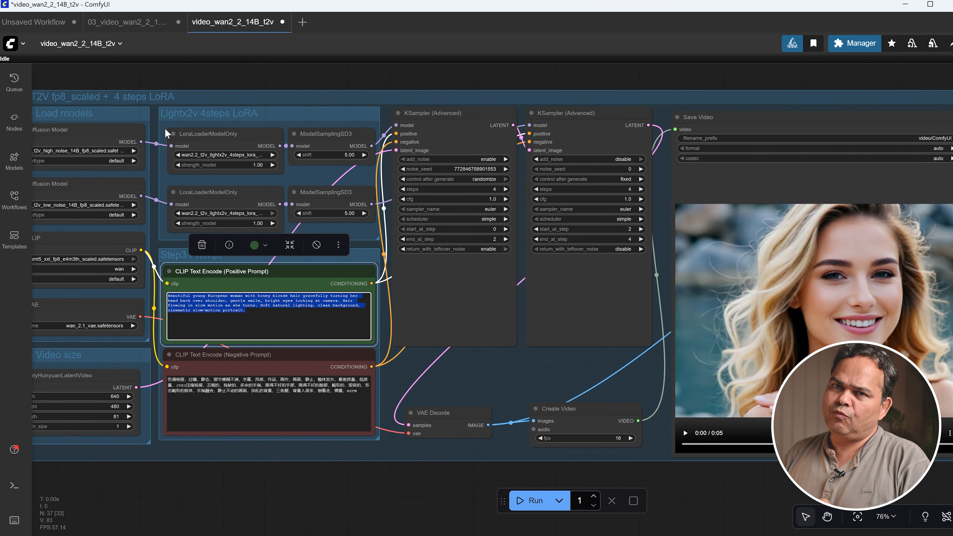
pyautogui.click(14, 161)
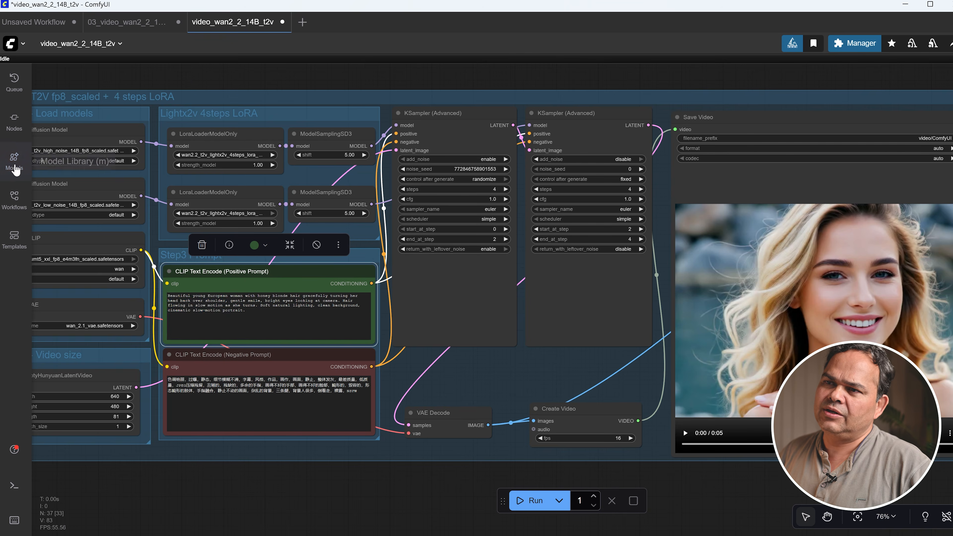
pyautogui.click(15, 161)
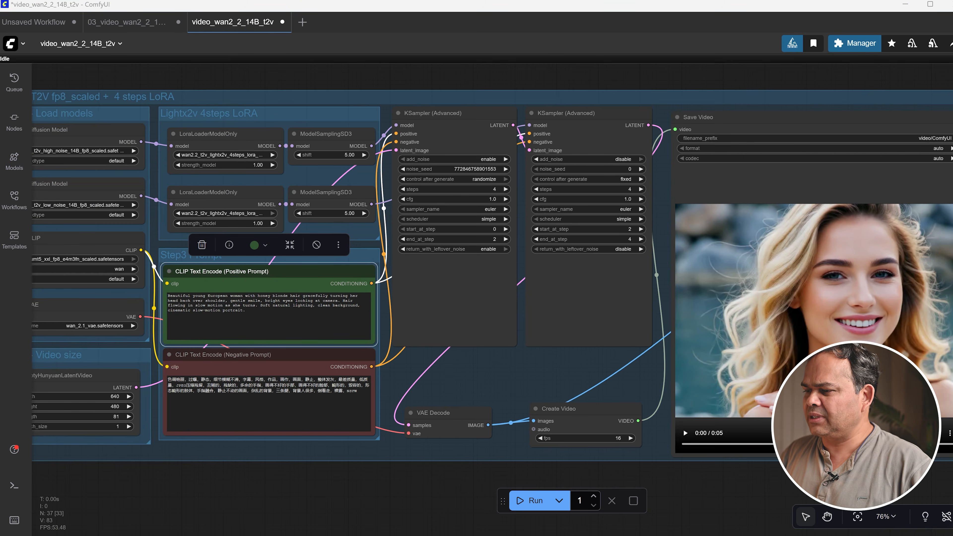
# Switch to File Explorer and open the video folder under Documents, ComfyUI, output
pyautogui.press('super+e')
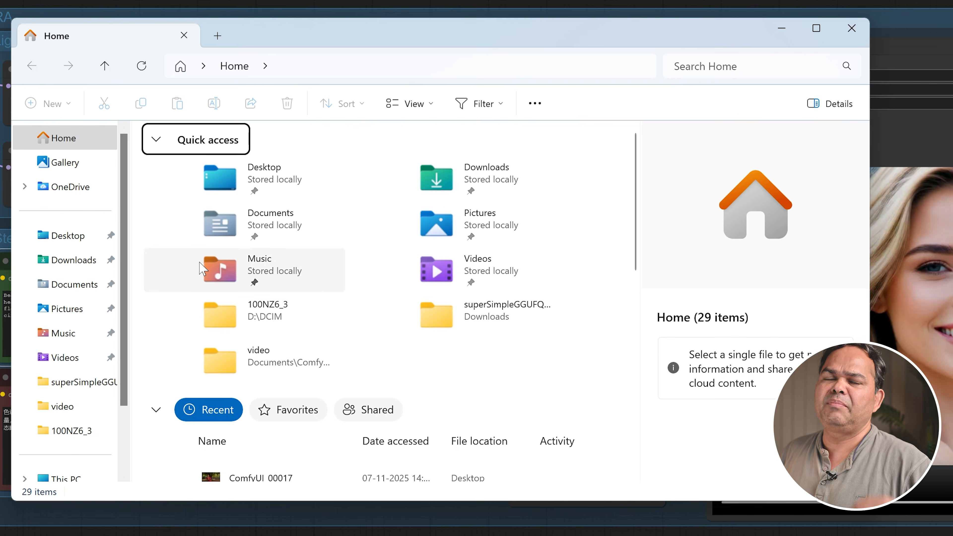
pyautogui.click(61, 289)
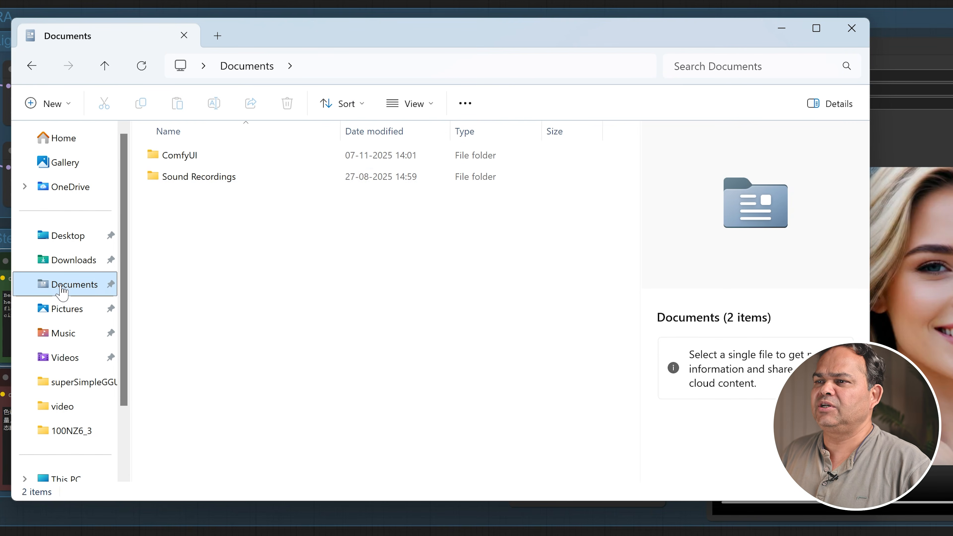
pyautogui.doubleClick(175, 162)
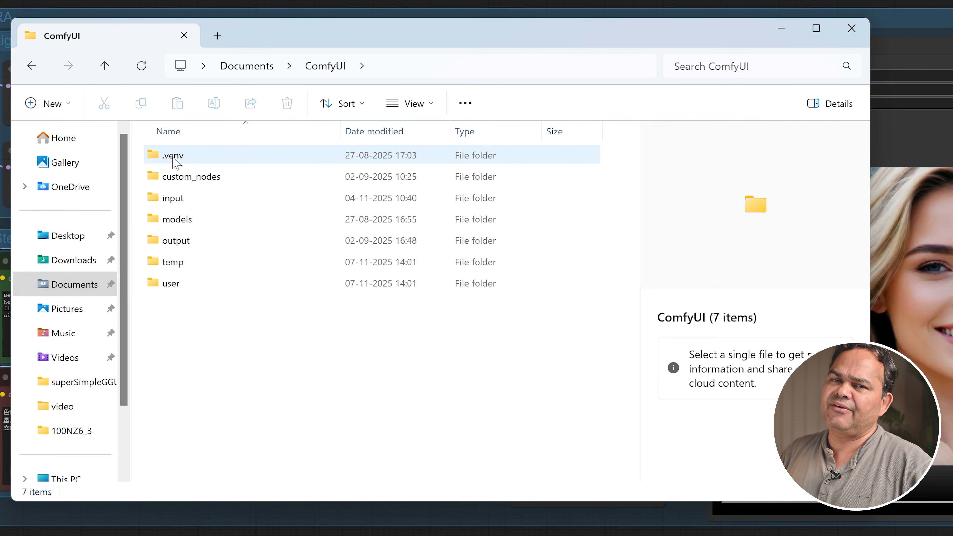
pyautogui.doubleClick(181, 241)
pyautogui.doubleClick(288, 179)
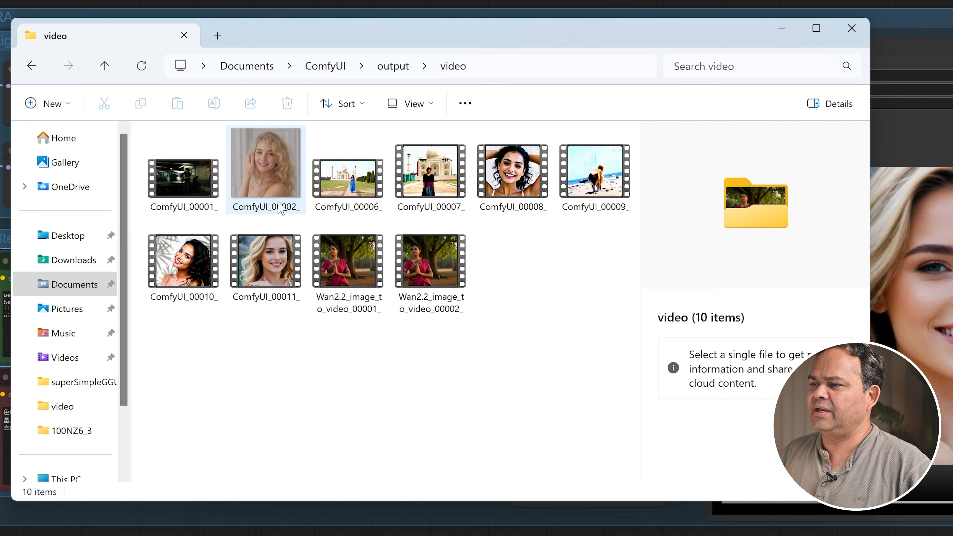
# Play ComfyUI_00011_ in Media Player, look through the parent output folder, and return to ComfyUI
pyautogui.click(274, 267)
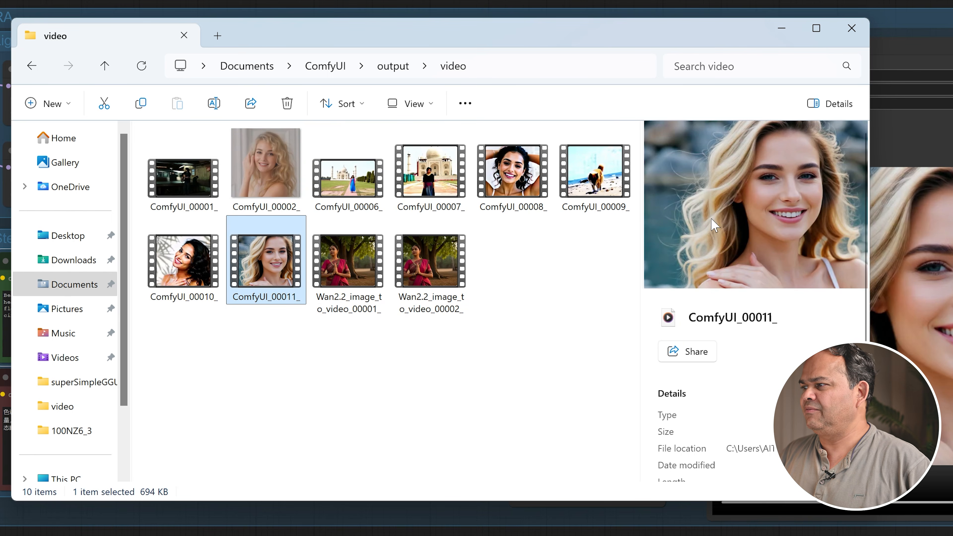
pyautogui.doubleClick(265, 270)
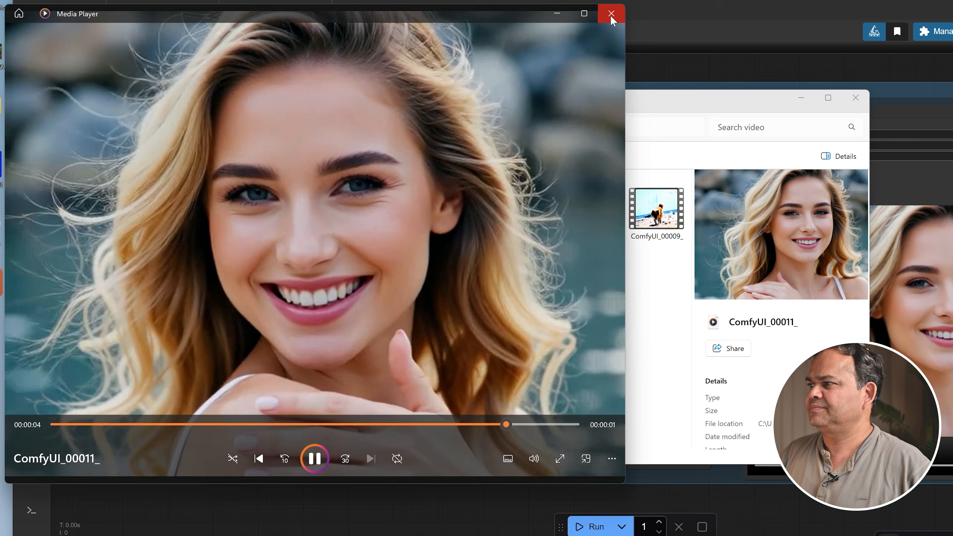
pyautogui.click(611, 14)
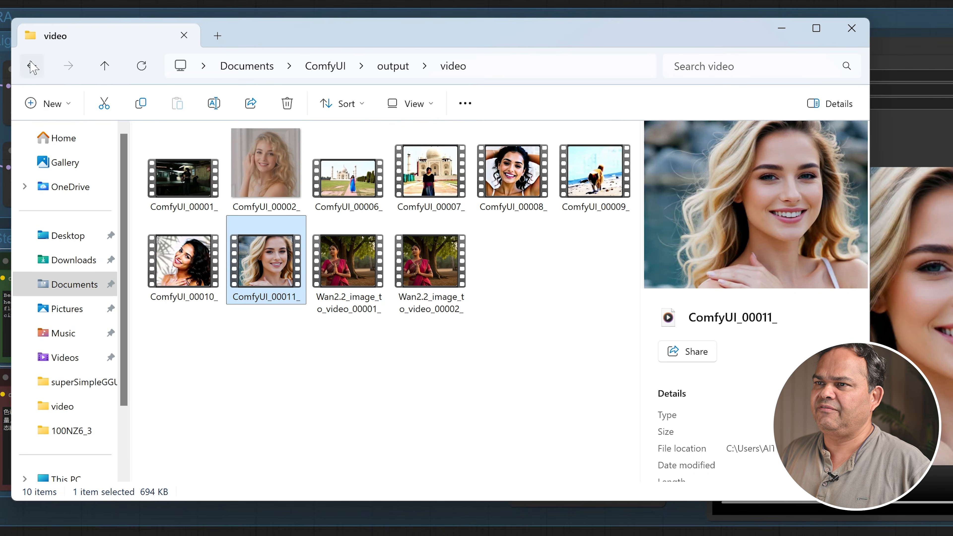
pyautogui.click(219, 127)
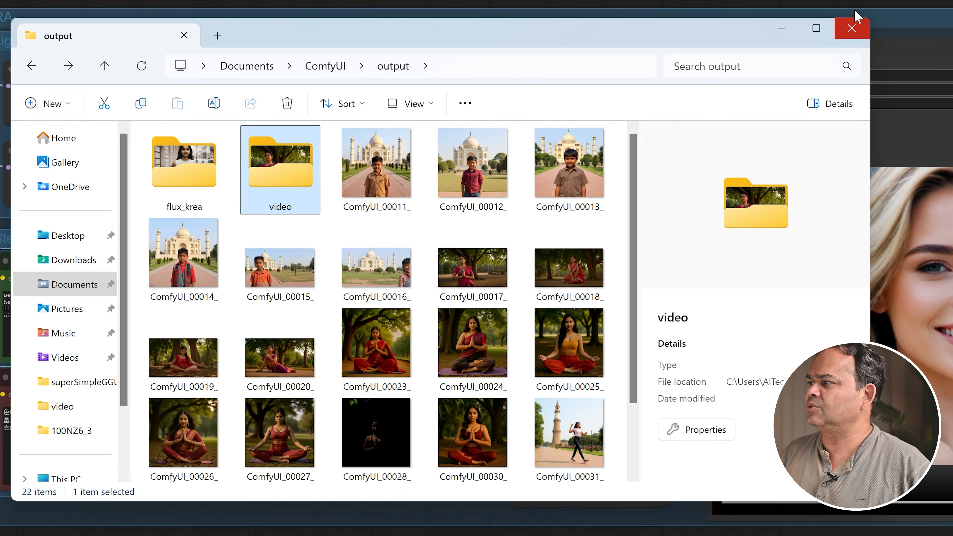
pyautogui.click(851, 35)
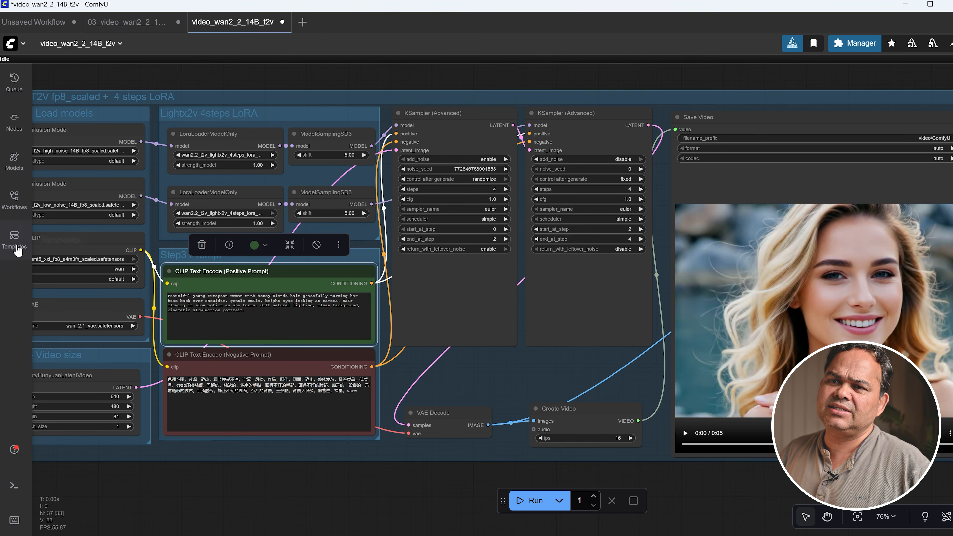
# Browse all workflow templates and load the Wan2.5: Text to Video template
pyautogui.click(14, 240)
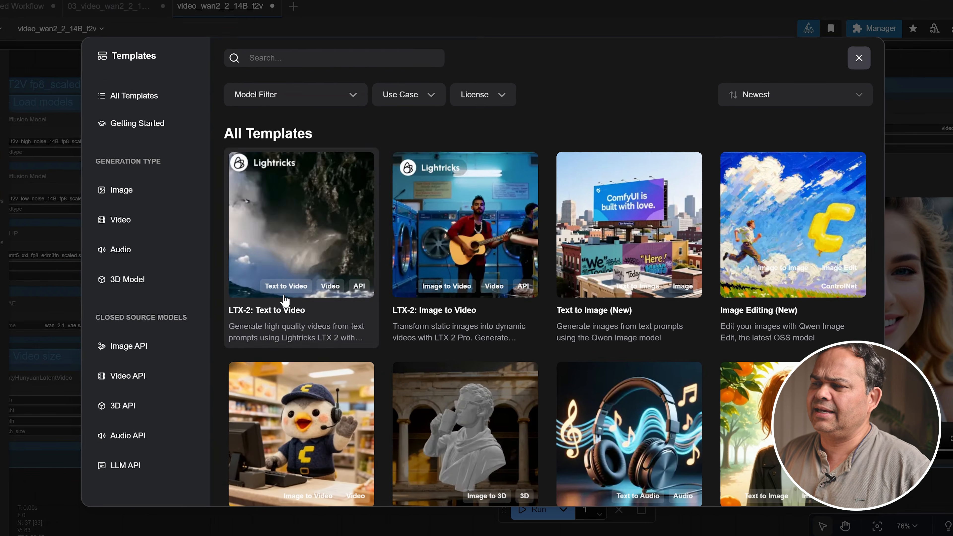
pyautogui.scroll(-15, 285, 300)
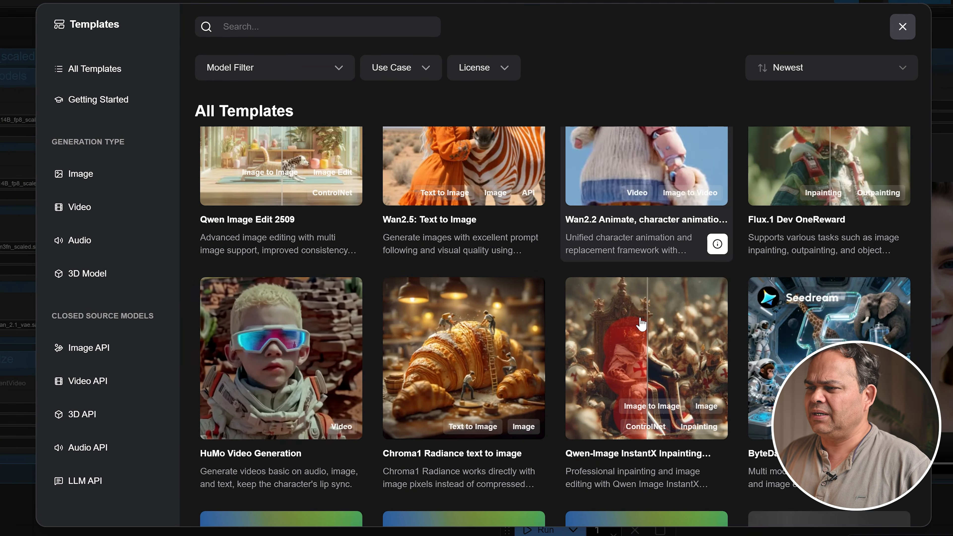
pyautogui.scroll(-5, 641, 324)
pyautogui.scroll(-5, 641, 324)
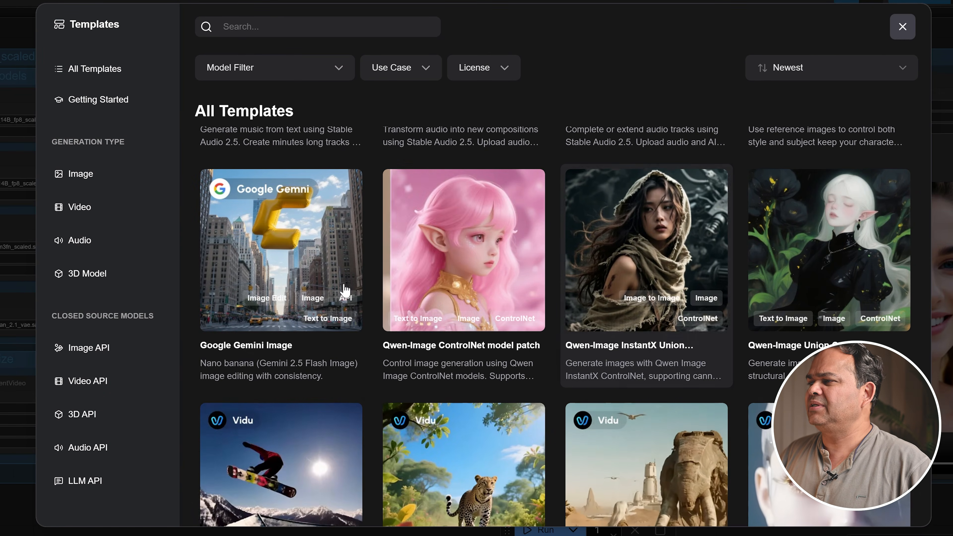
pyautogui.scroll(15, 641, 324)
pyautogui.scroll(5, 612, 219)
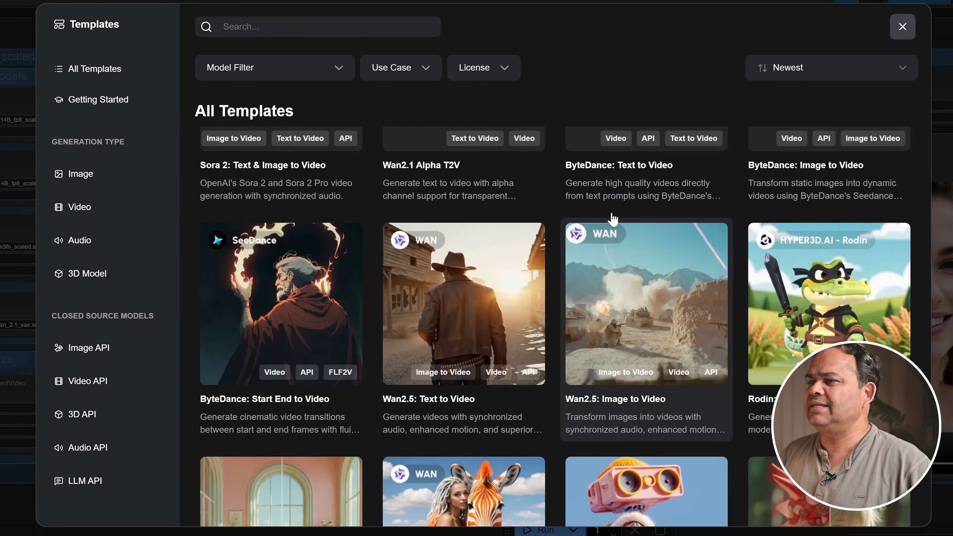
pyautogui.scroll(-3, 323, 354)
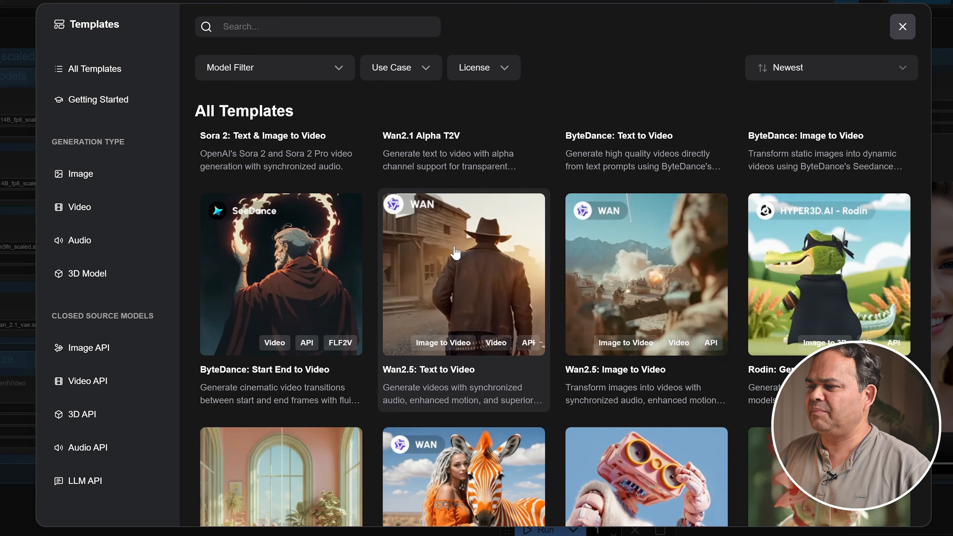
pyautogui.click(522, 363)
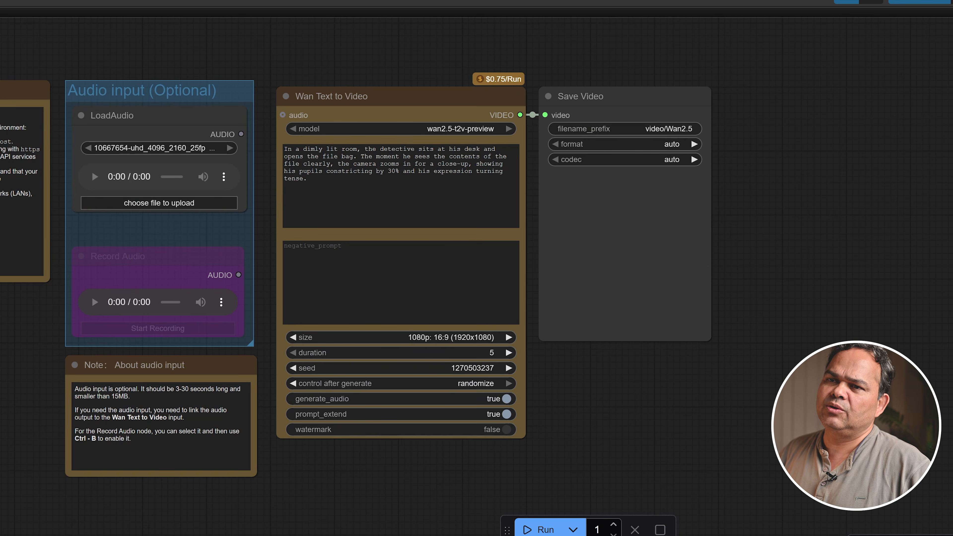
# Load the Wan 2.2 14B First-Last Frame to Video template from the Video category of the template library
pyautogui.click(1, 227)
pyautogui.click(96, 211)
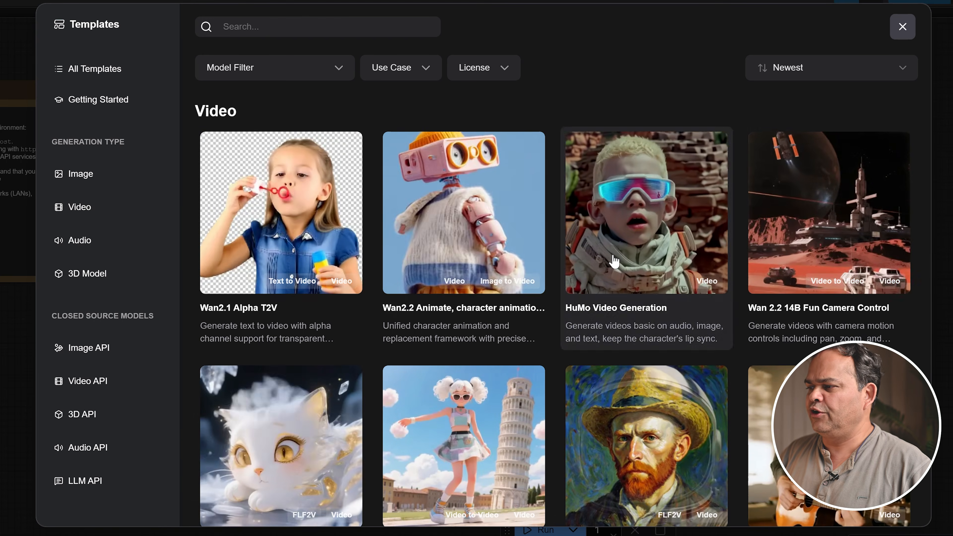
pyautogui.scroll(-5, 614, 261)
pyautogui.scroll(3, 614, 262)
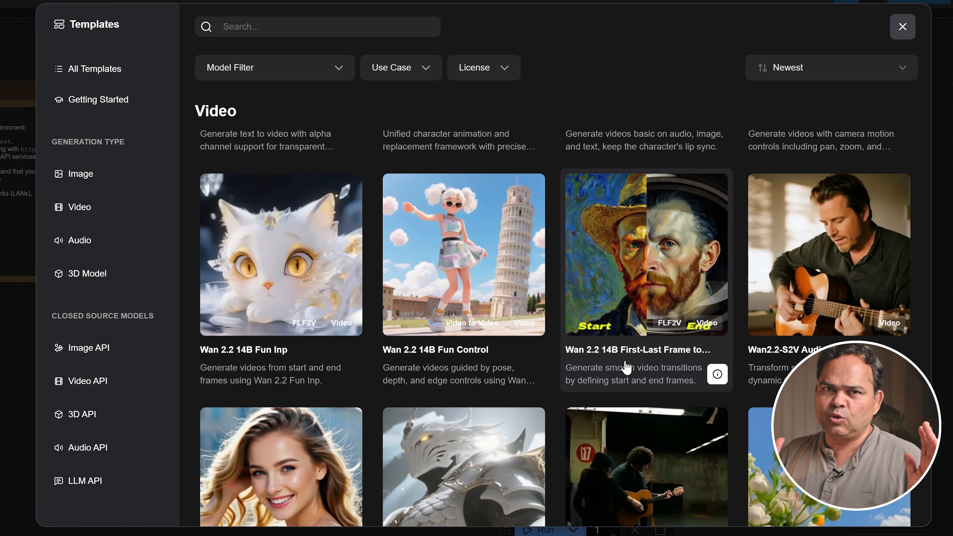
pyautogui.click(638, 252)
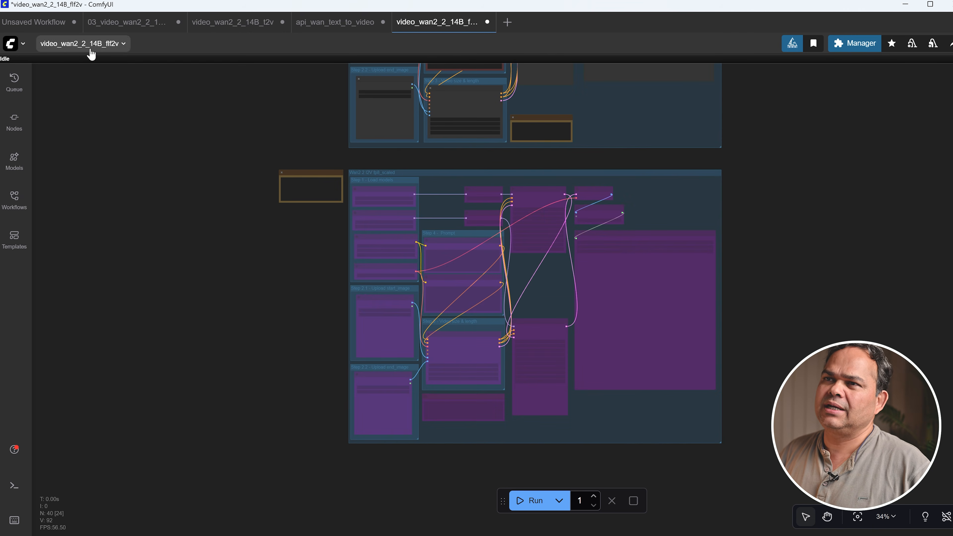
# Load the Wan2.1 VACE Reference to Video template from the Video category and dismiss the missing models notice
pyautogui.click(20, 246)
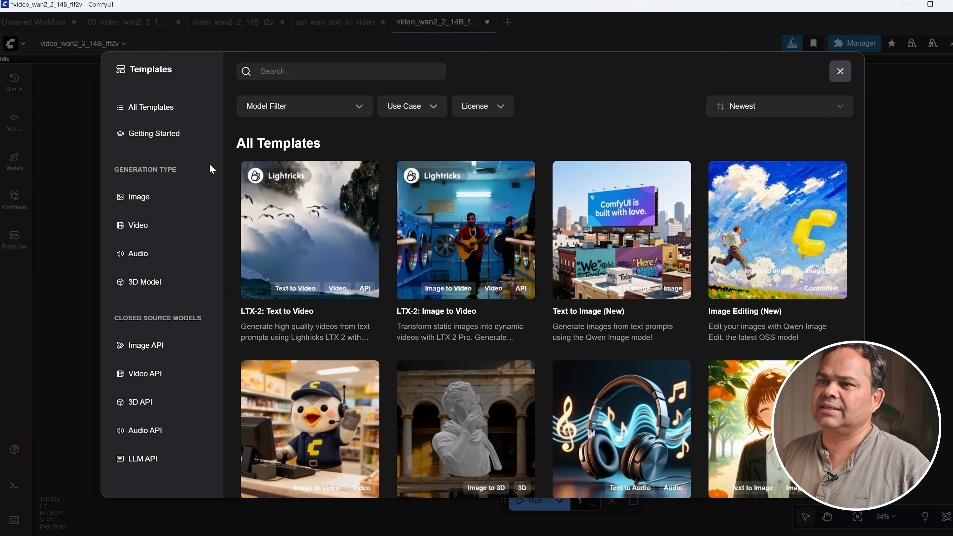
pyautogui.click(138, 225)
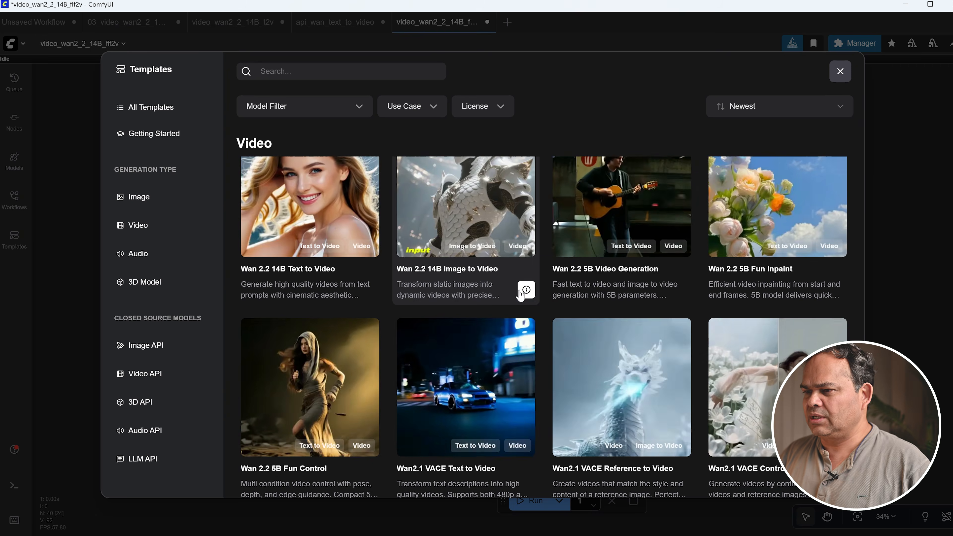
pyautogui.scroll(-3, 521, 295)
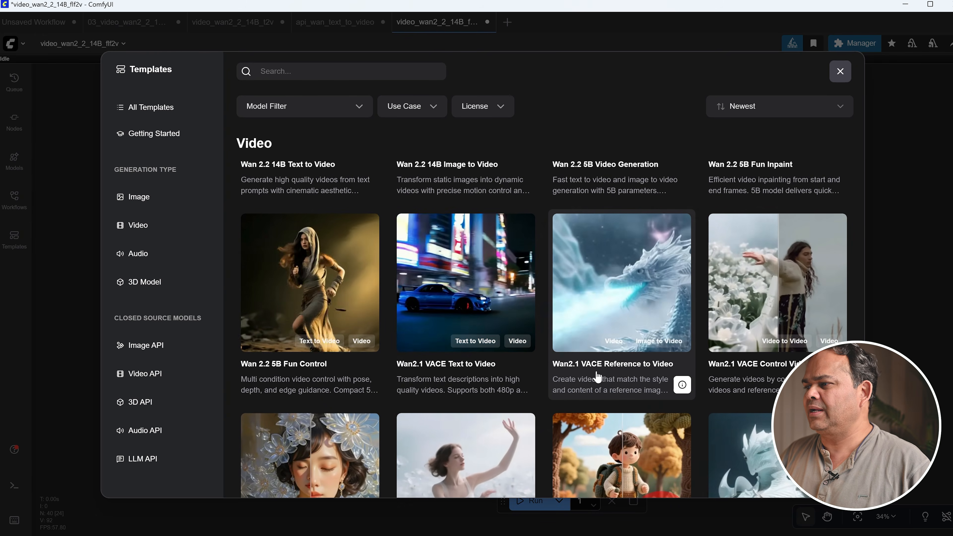
pyautogui.click(598, 377)
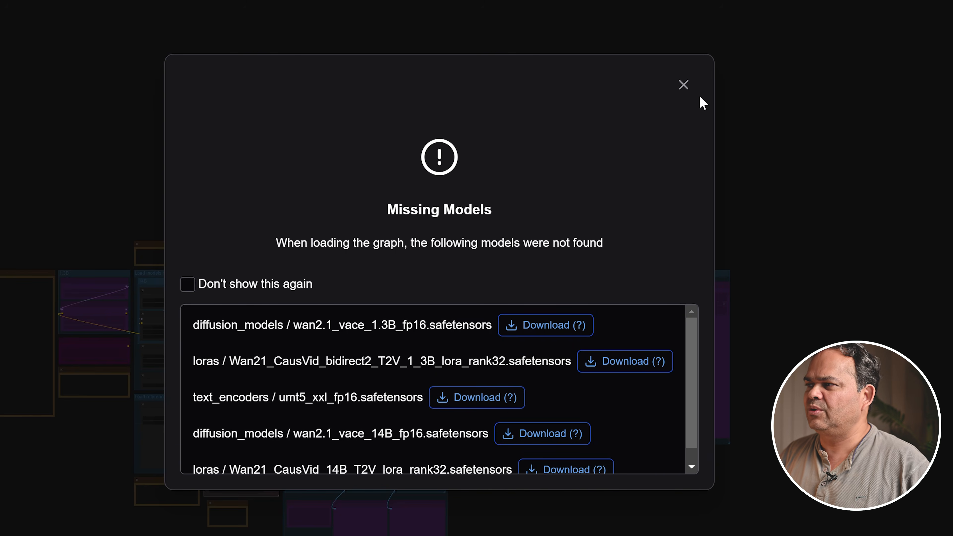
pyautogui.click(684, 86)
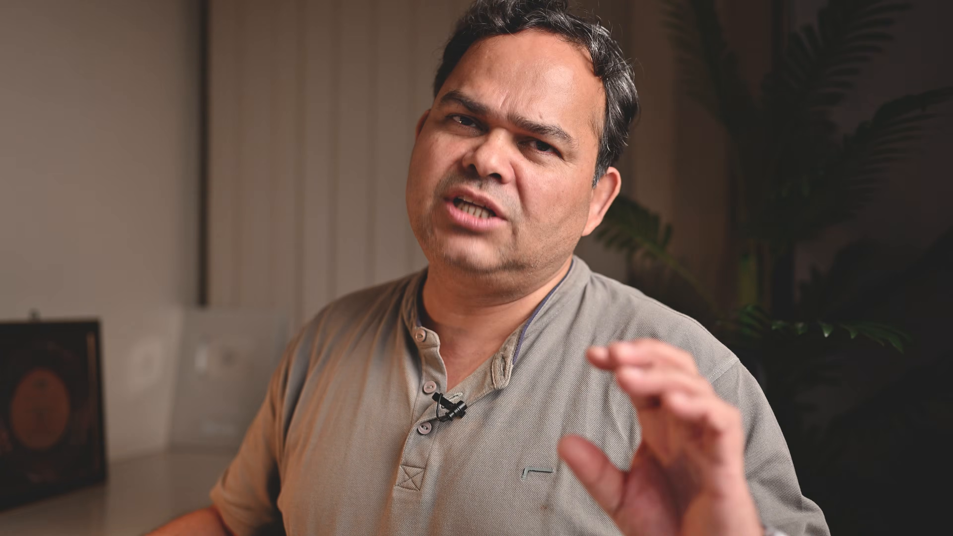